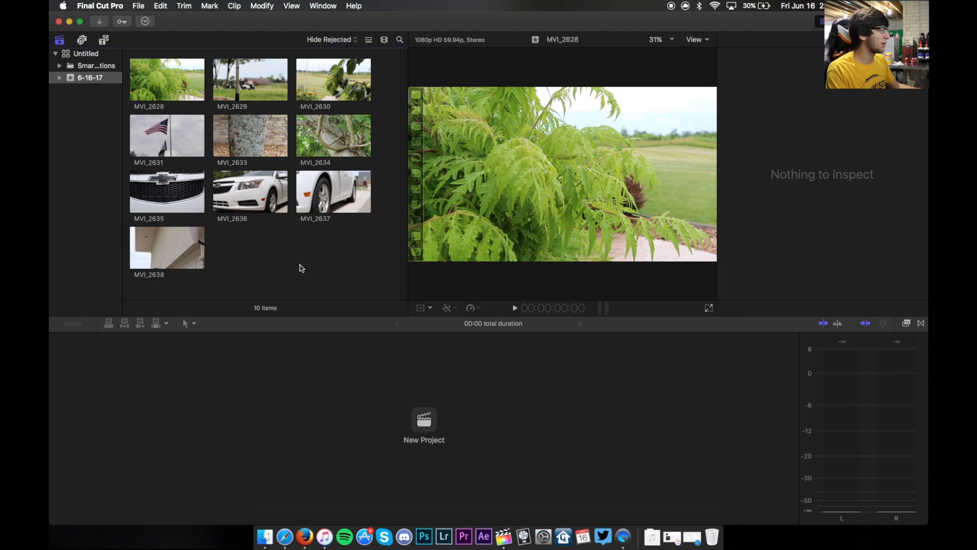
- Create a new project with a 60p frame rate
left_click(238, 100)
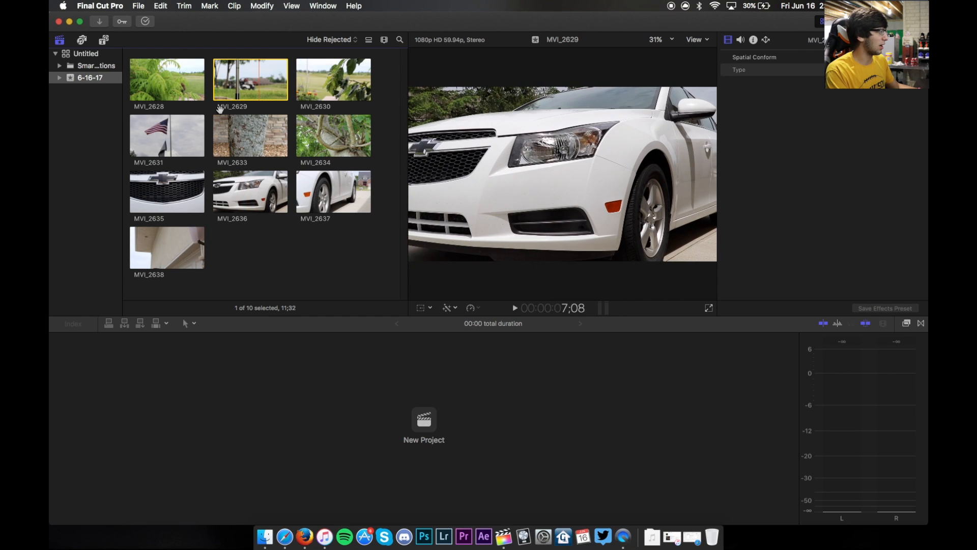
key("super+n")
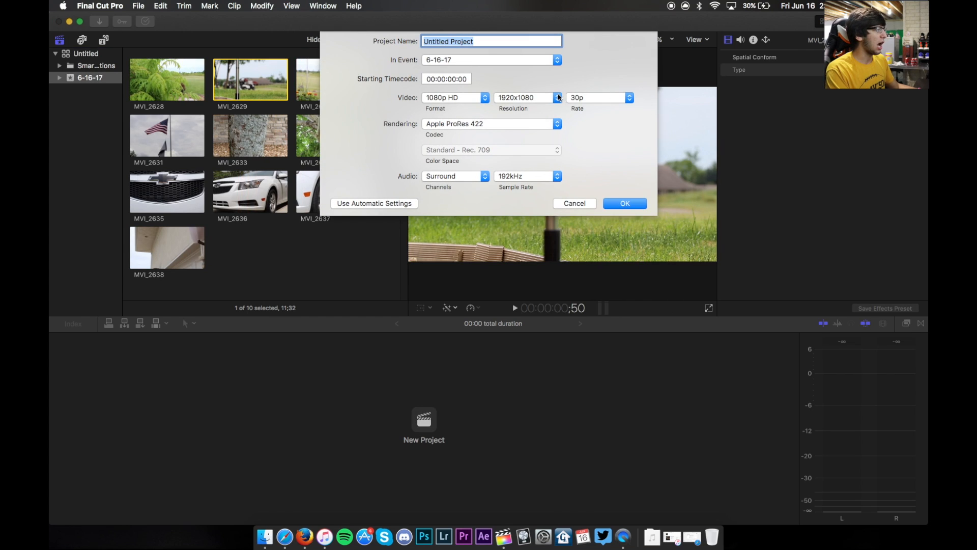
left_click(486, 97)
left_click(558, 85)
left_click(628, 101)
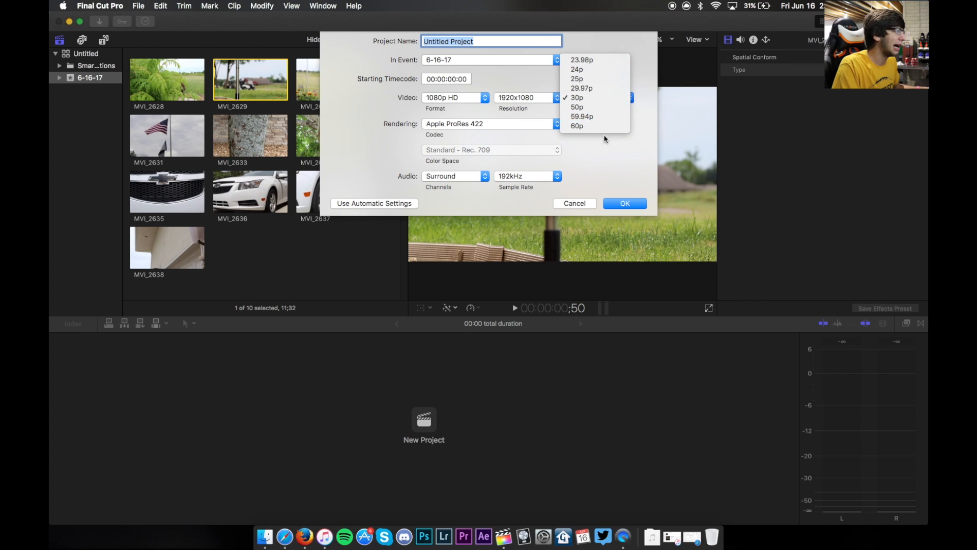
left_click(620, 124)
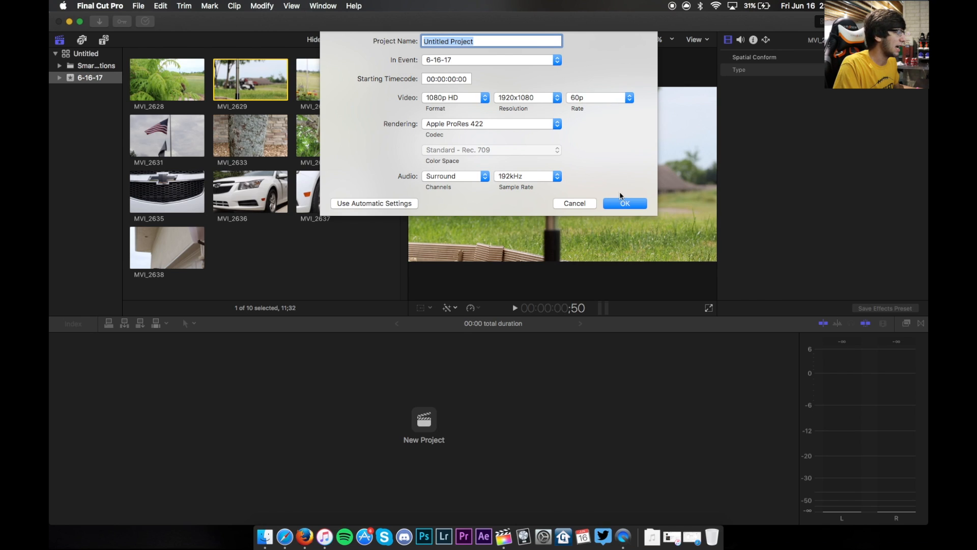
left_click(624, 203)
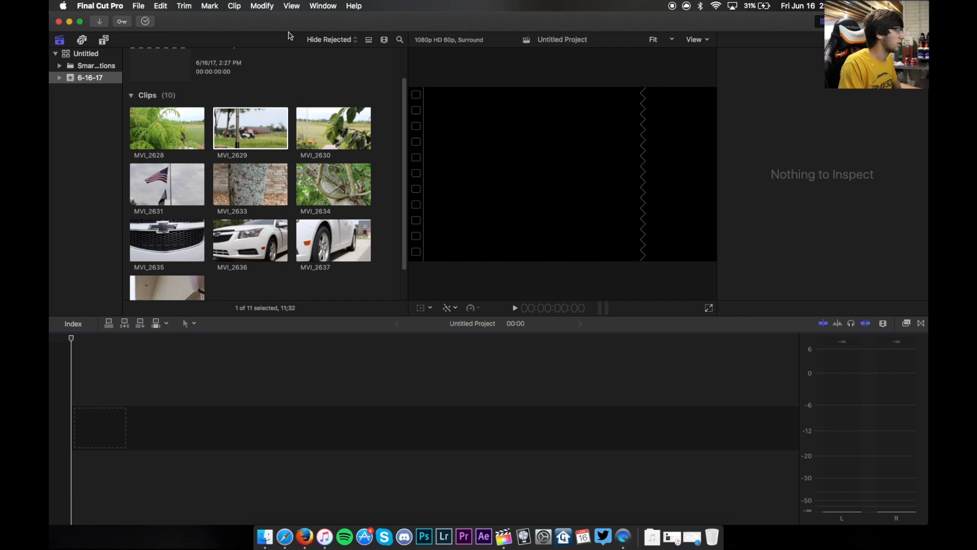
- Add the MVI_2628 clip to the project timeline
left_click(128, 127)
left_click(153, 123)
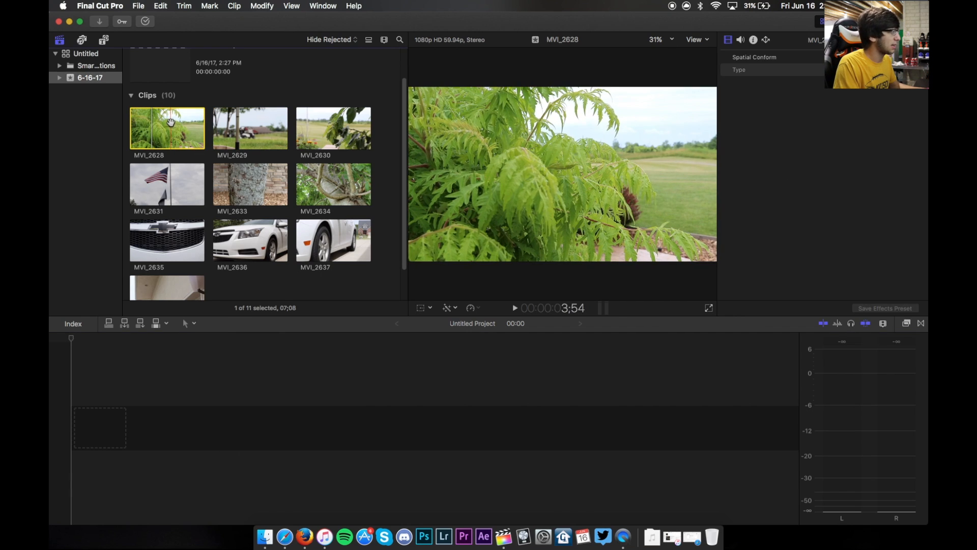
left_click_drag(163, 128, 299, 391)
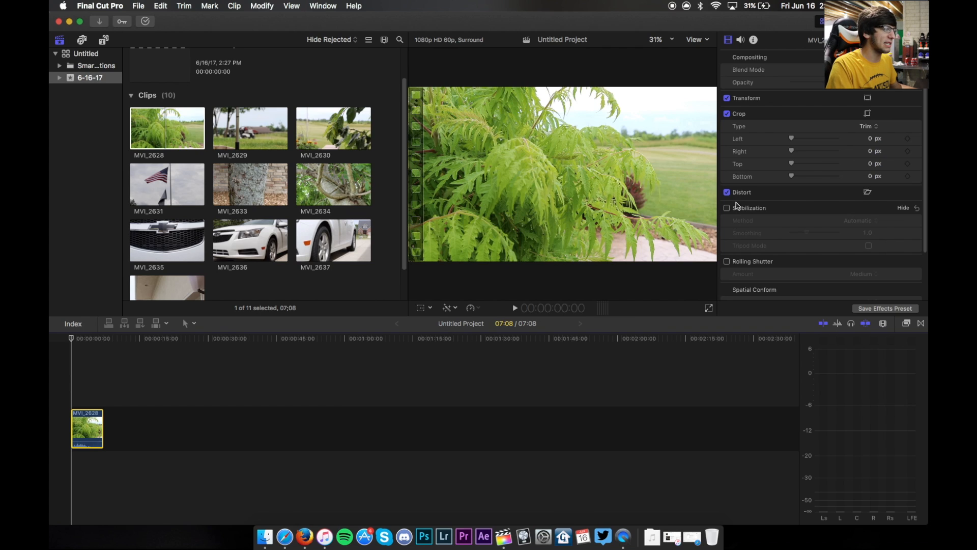
- Play back the clip from the start of the timeline to review it
left_click(82, 348)
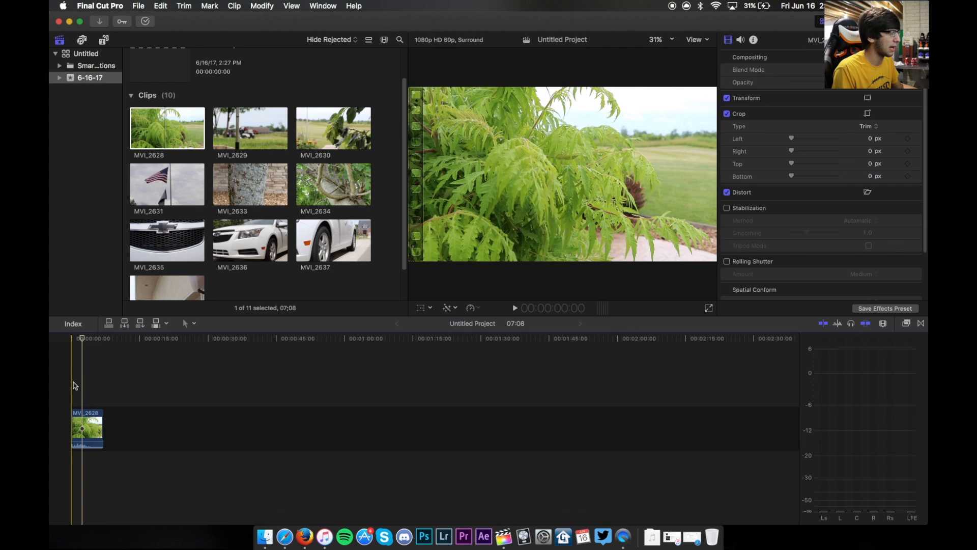
key("space")
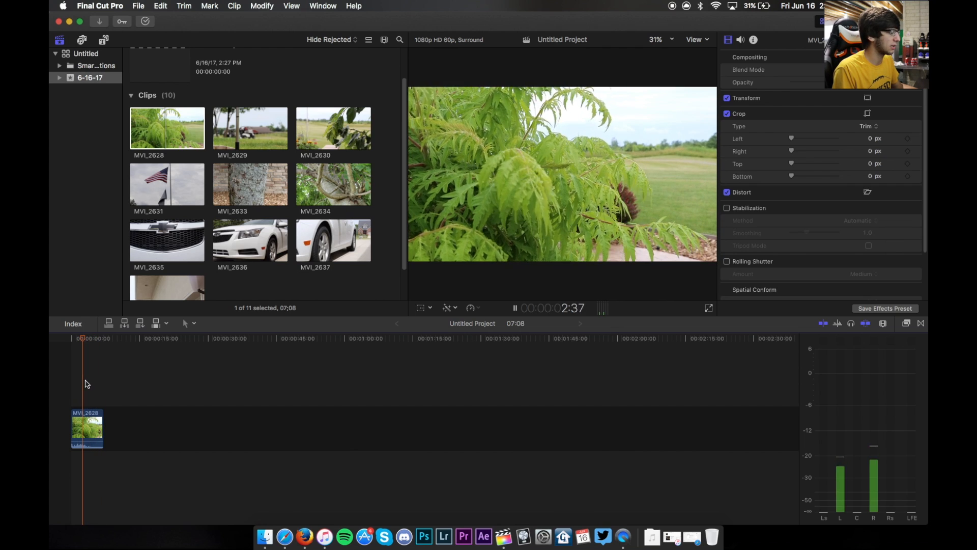
key("space")
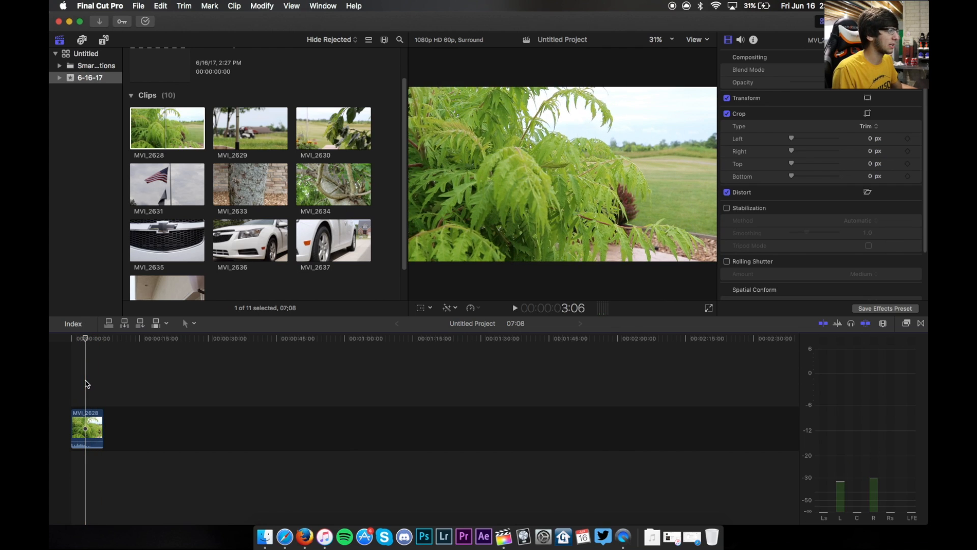
key("space")
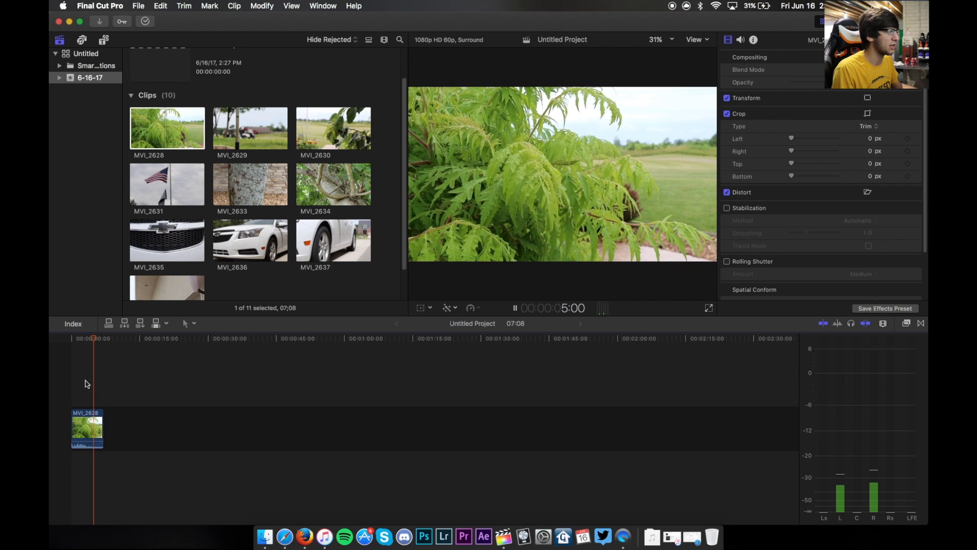
key("space")
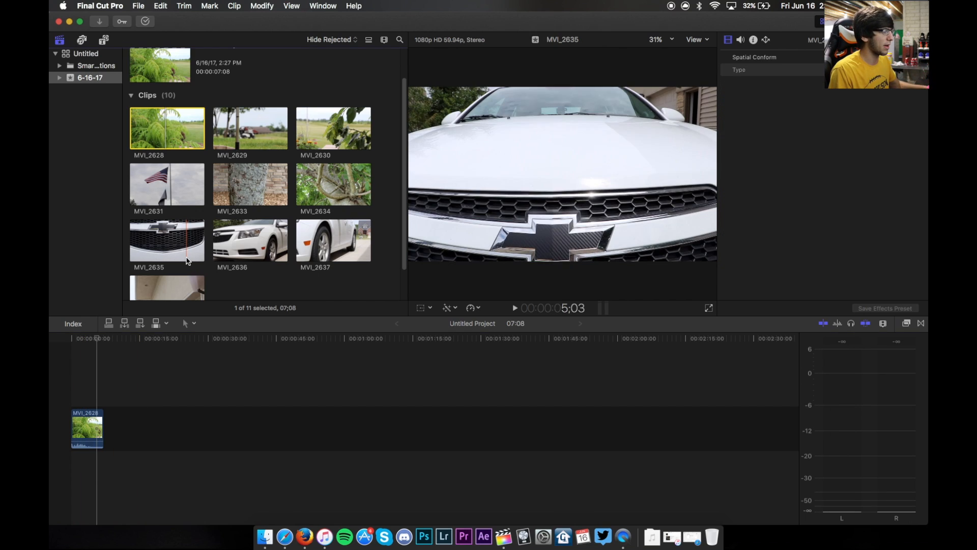
- Select the clip in the timeline and enable Stabilization on it
left_click(89, 416)
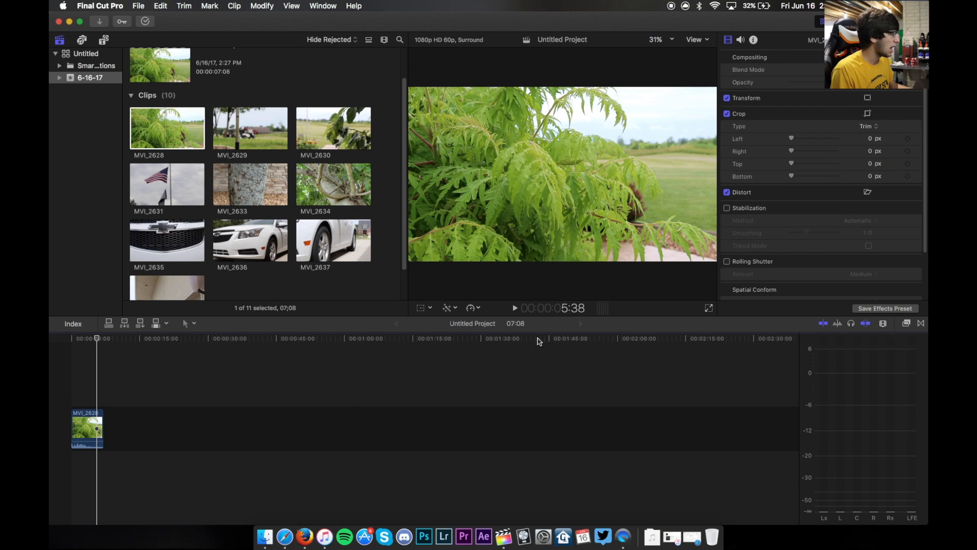
left_click(85, 421)
left_click(85, 389)
left_click(727, 208)
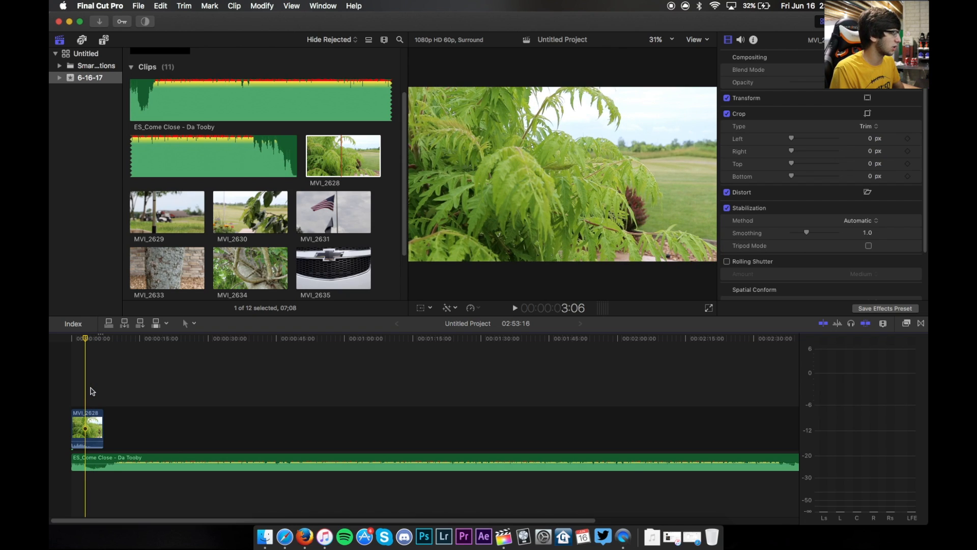
- Play back the stabilized clip from the start of the timeline
left_click_drag(89, 441, 61, 535)
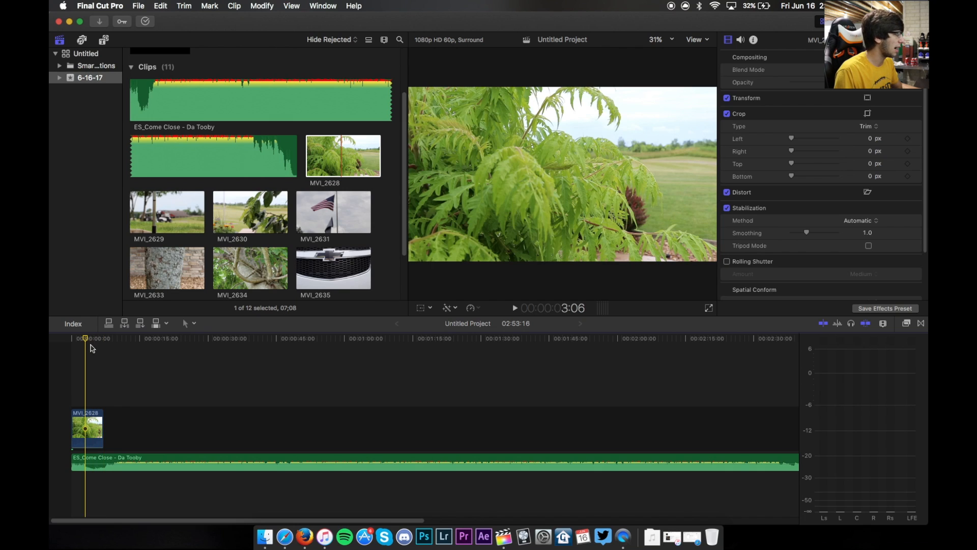
key("space")
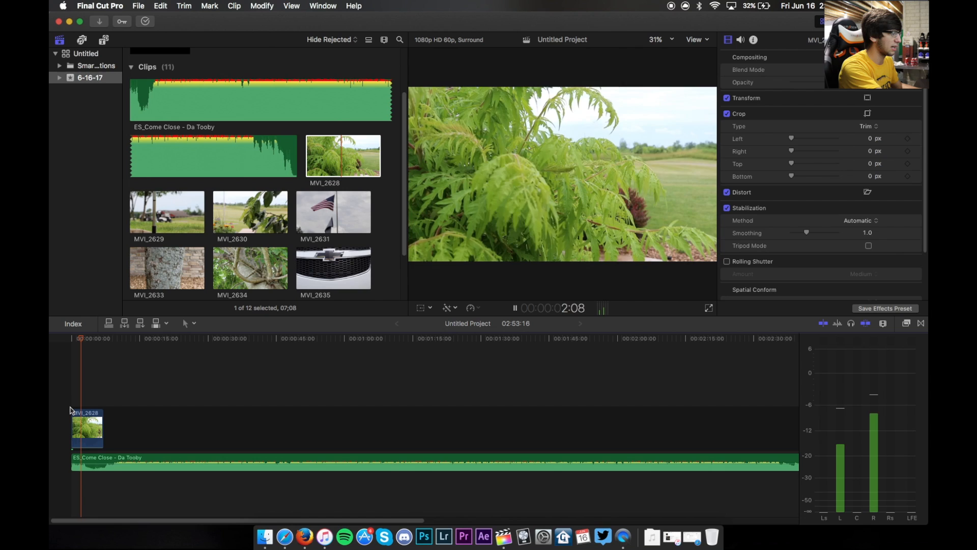
key("space")
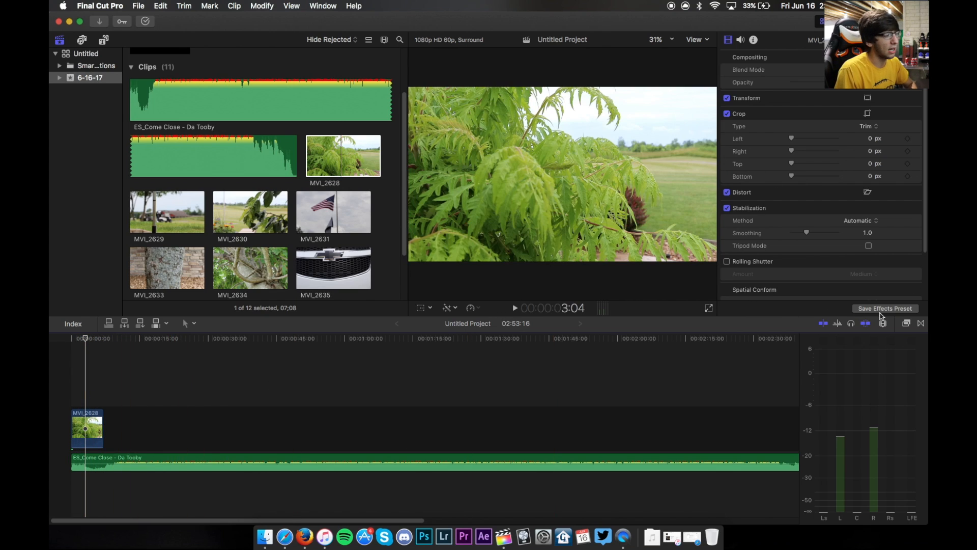
- Apply the Color Correction video effect to the clip in the timeline
left_click(907, 324)
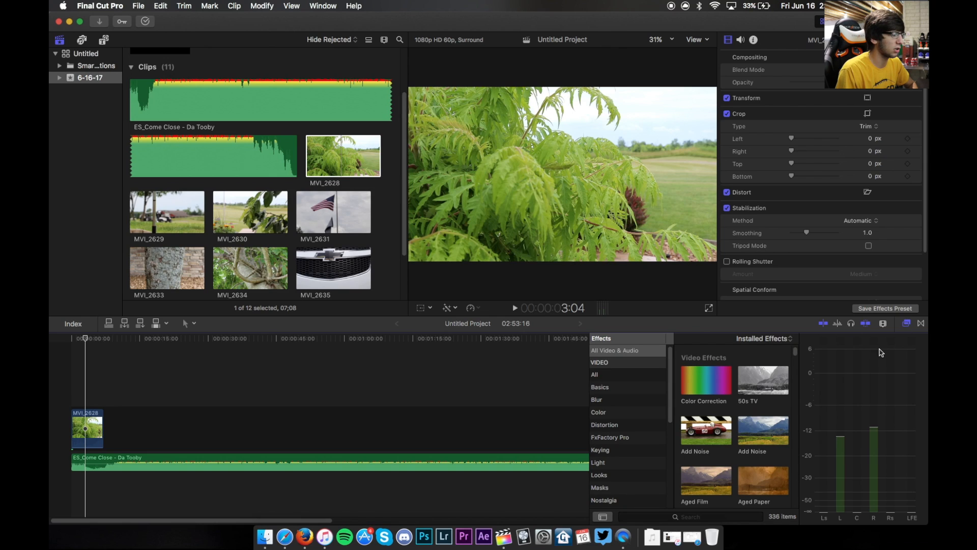
scroll(768, 379, "down", 4)
scroll(769, 379, "up", 4)
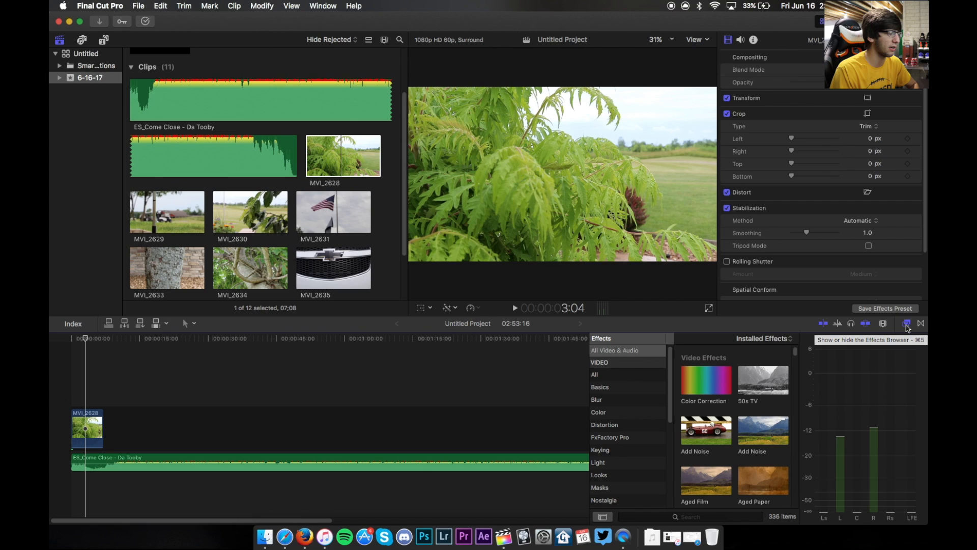
left_click_drag(709, 385, 85, 424)
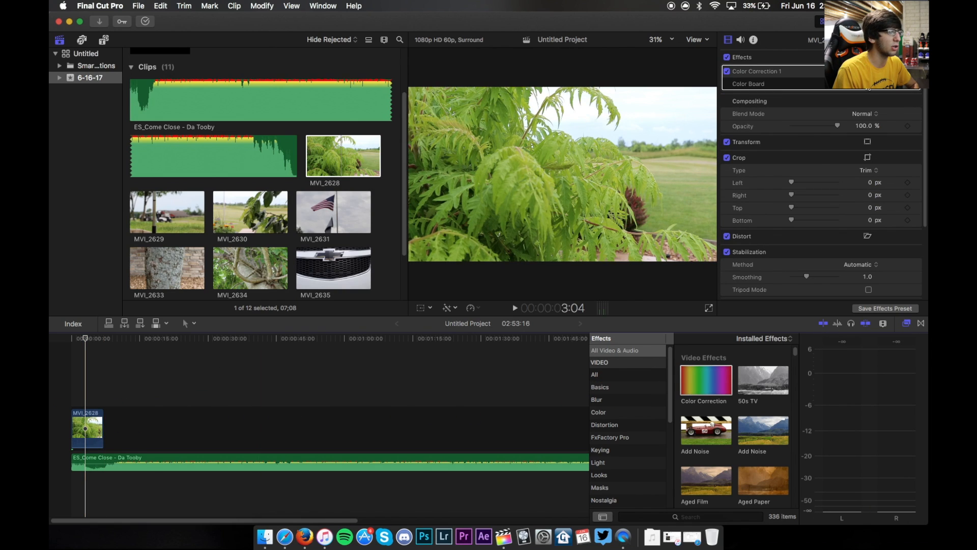
- Raise the Color Board midtones color to 38%, then reset the adjustment
left_click(869, 88)
mouse_move(826, 132)
left_mouse_down()
mouse_move(825, 119)
mouse_move(816, 128)
mouse_move(860, 142)
mouse_move(831, 144)
mouse_move(830, 115)
left_mouse_up()
key("ctrl+super+s")
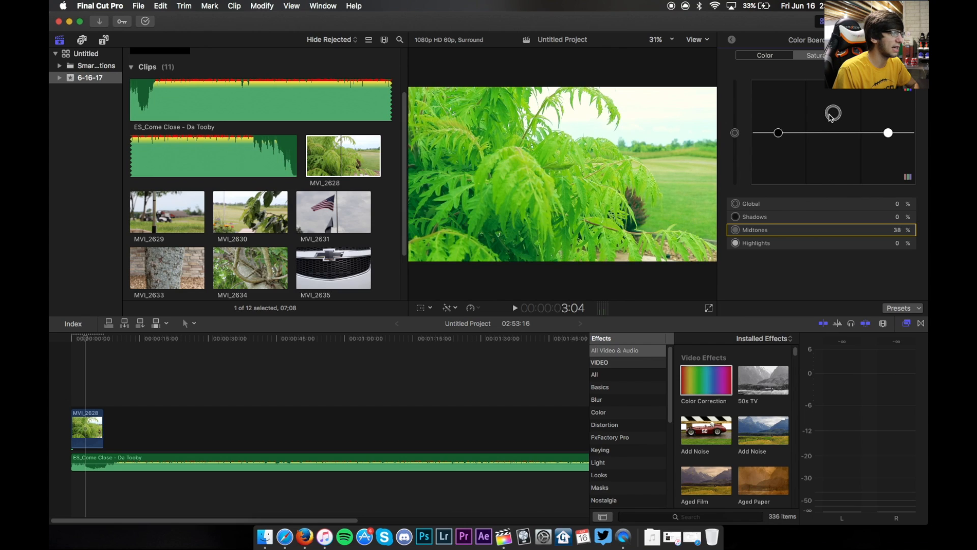
key("Delete")
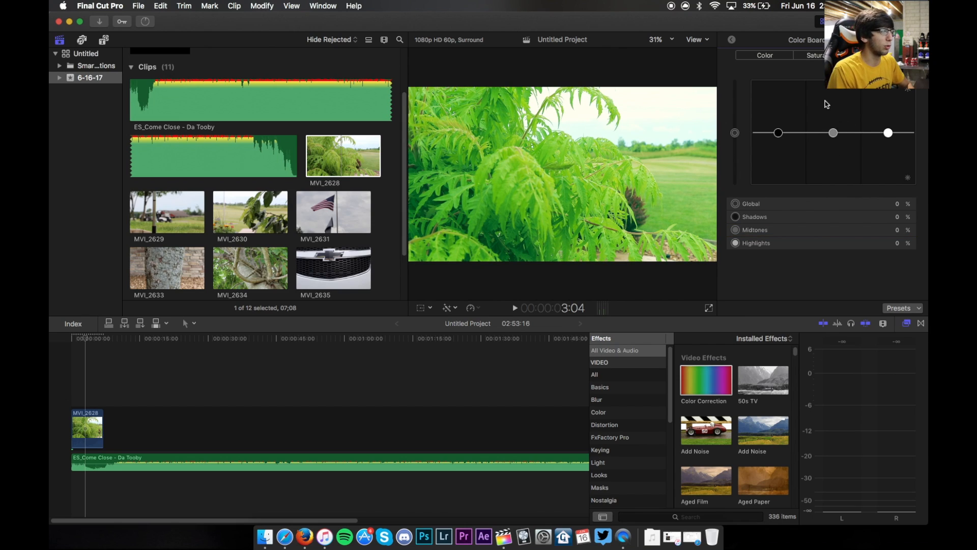
- Return to the clip's settings and disable the Color Correction effect
left_click(732, 40)
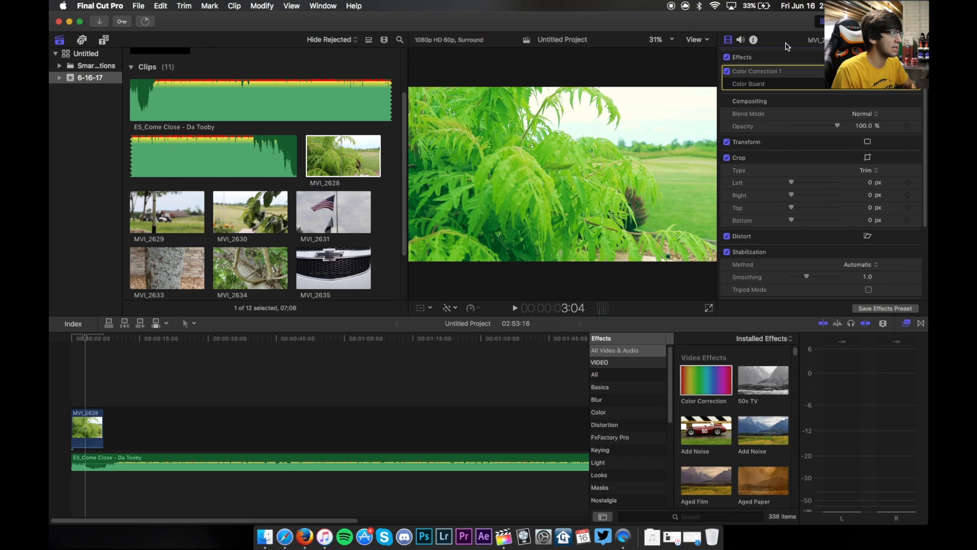
left_click(727, 71)
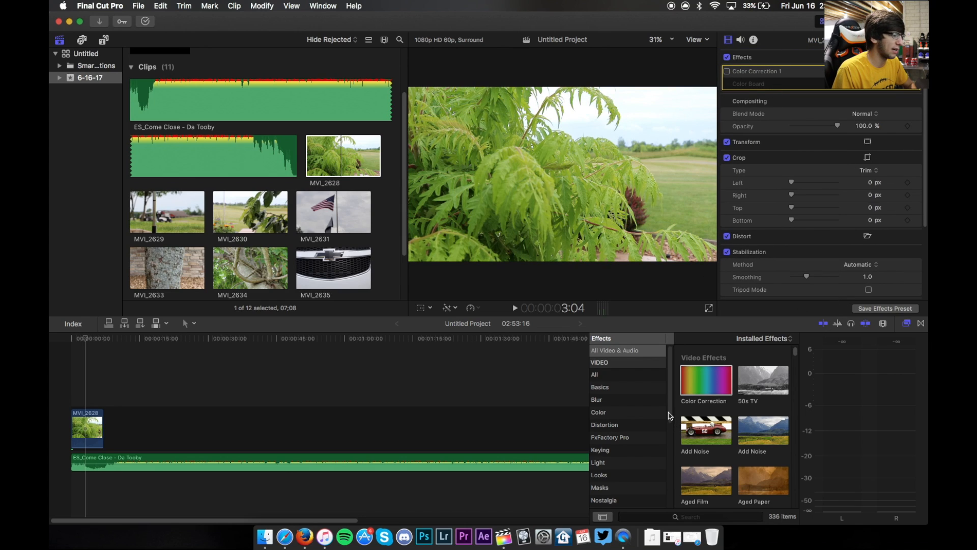
- Apply the FCPX LUT Loader effect from the Pixel Film Studios category to the clip
left_click(921, 324)
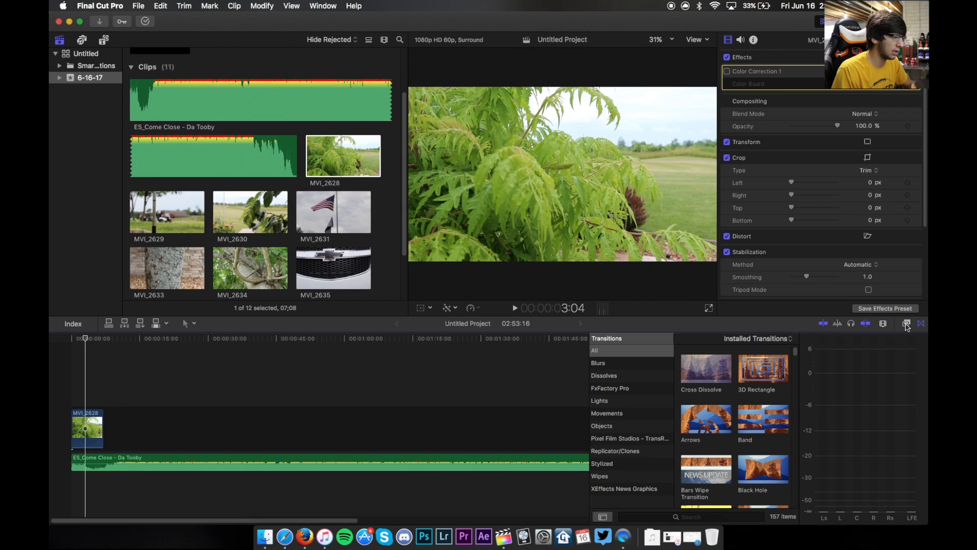
left_click(907, 323)
scroll(675, 404, "down", 5)
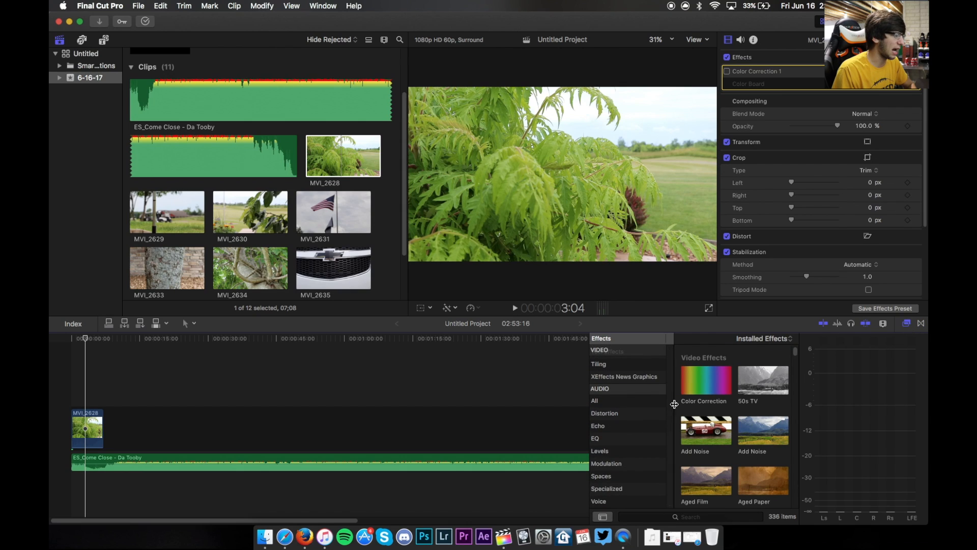
scroll(637, 387, "up", 3)
left_click(639, 386)
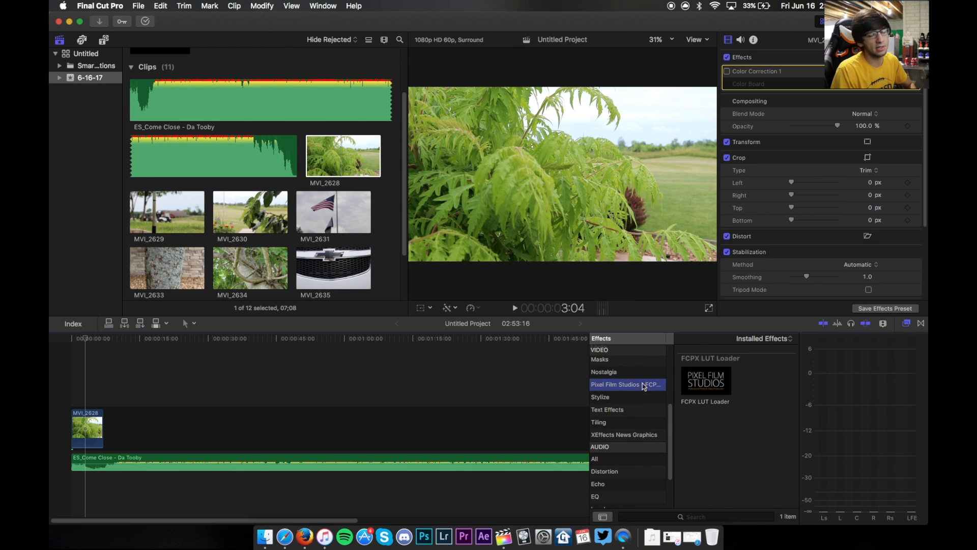
left_click(712, 378)
left_click_drag(711, 378, 95, 420)
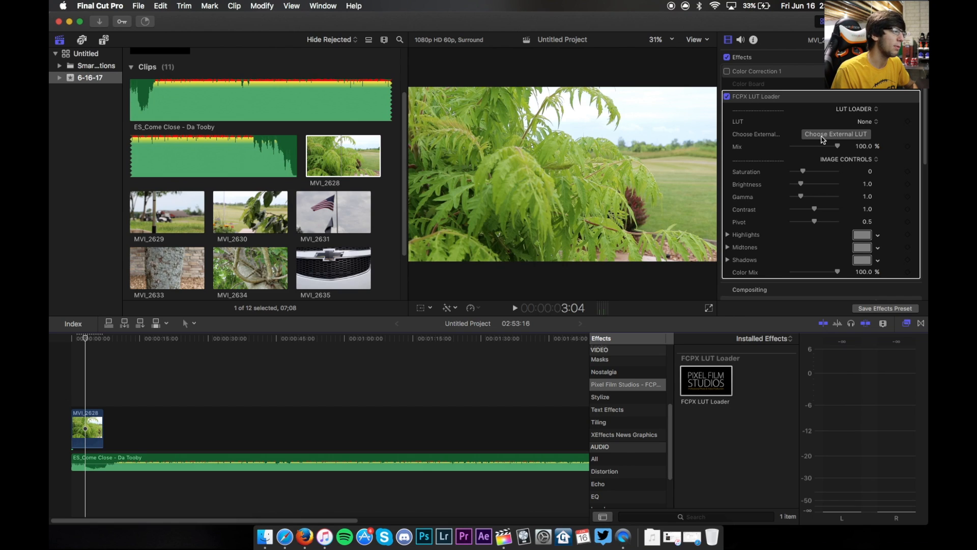
- Load the external LUT McKinnon 75.CUBE from the 35 Free LUTs folder in Documents
left_click(822, 136)
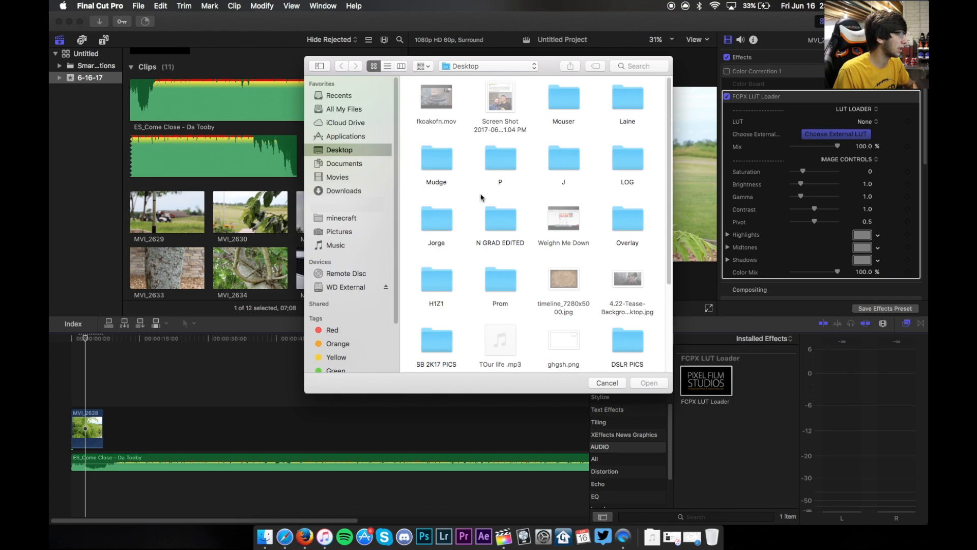
left_click(351, 190)
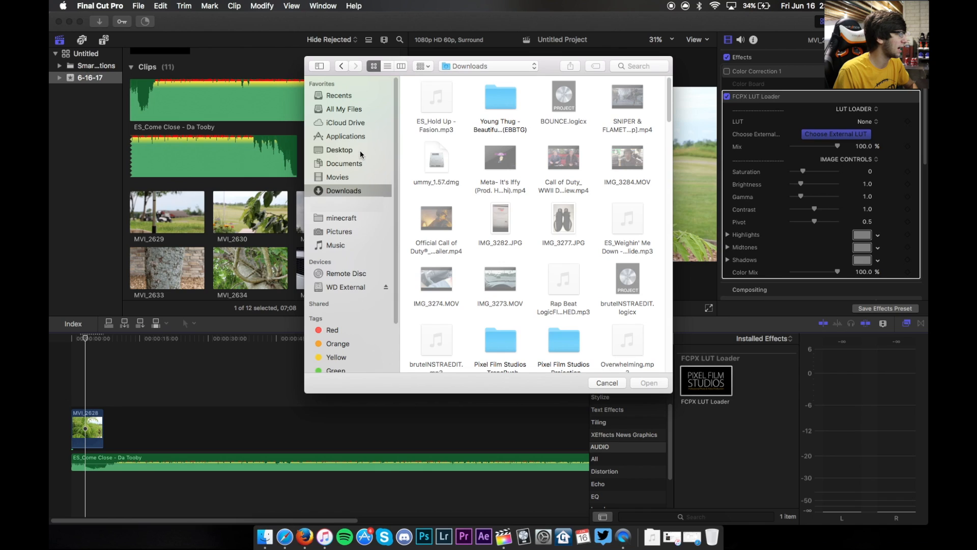
left_click(351, 164)
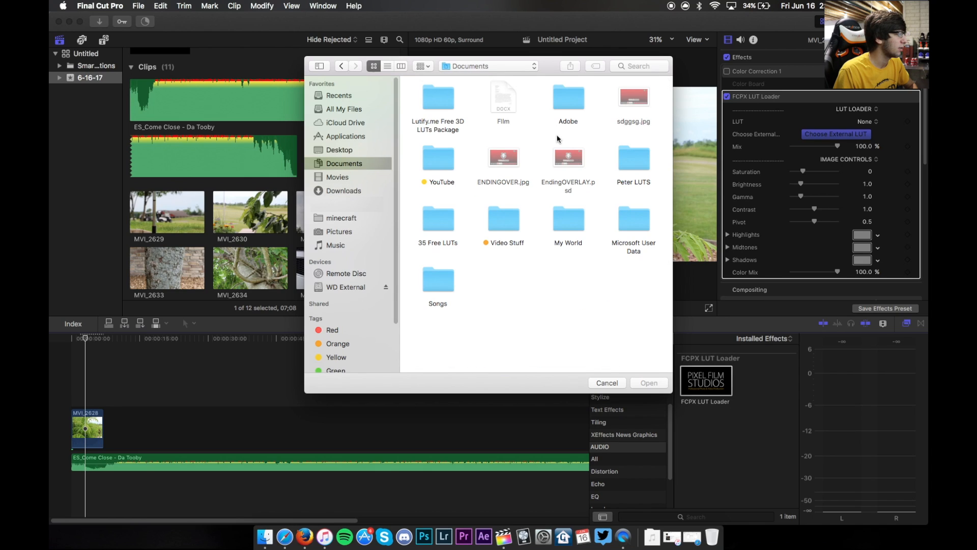
left_click(447, 227)
scroll(454, 238, "down", 5)
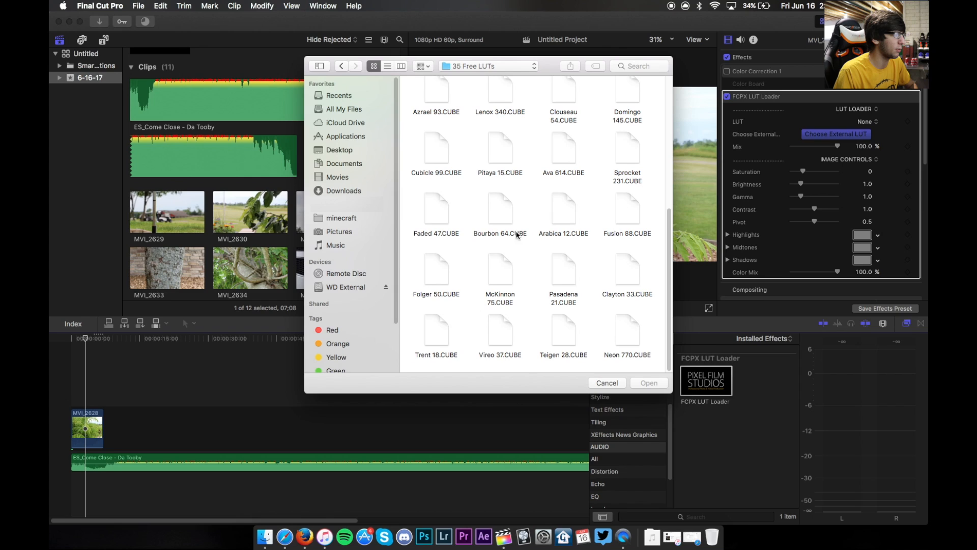
double_click(501, 272)
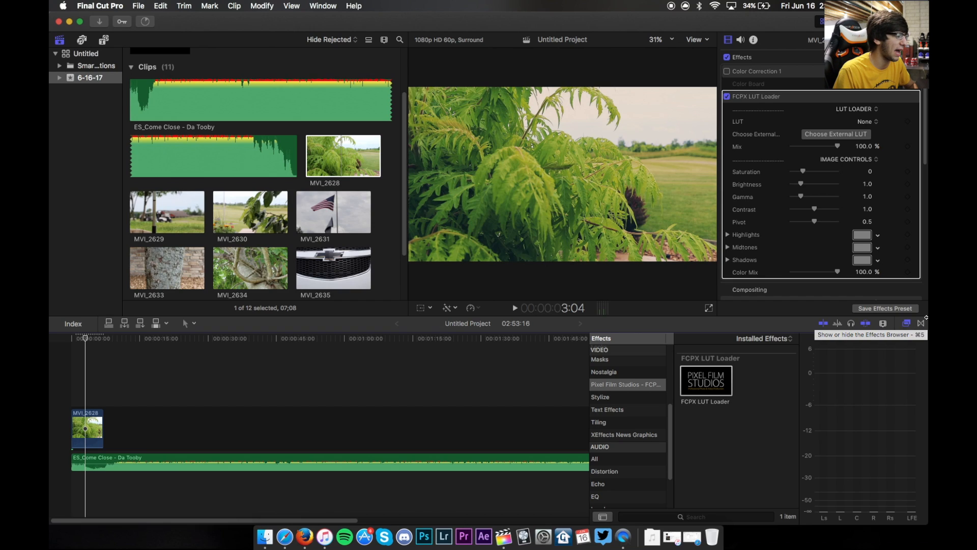
- Browse the Stylize category of video effects
scroll(611, 443, "up", 5)
scroll(613, 444, "down", 1)
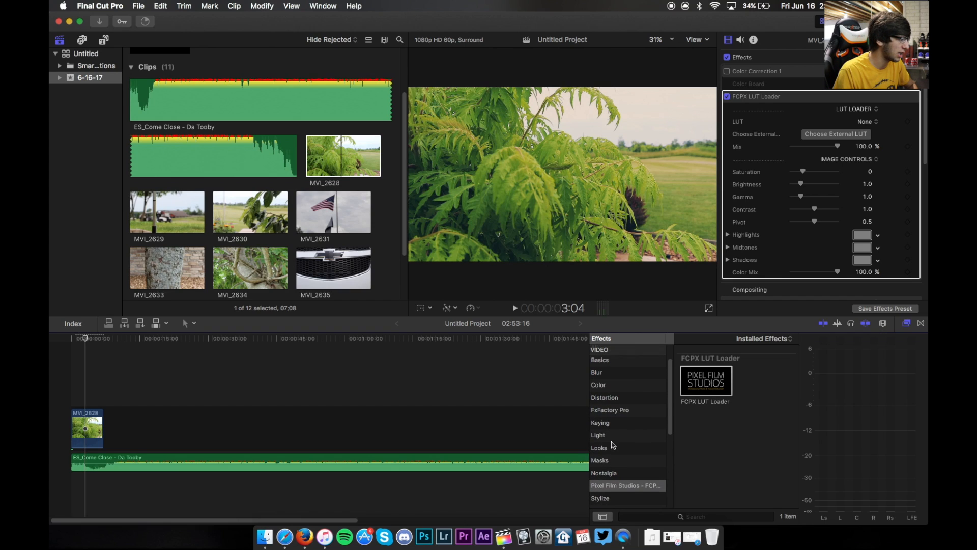
left_click(618, 499)
scroll(696, 464, "down", 10)
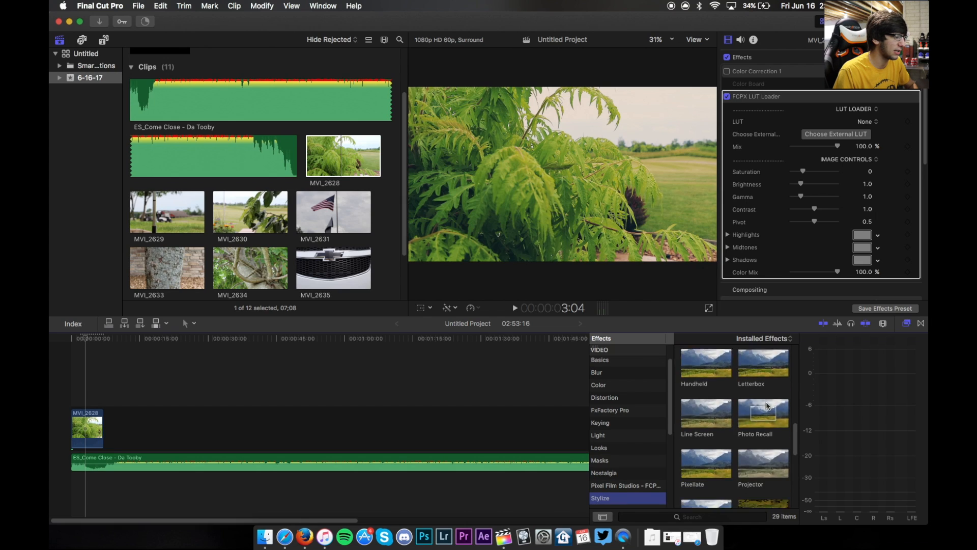
- Apply the Letterbox effect from the Stylize category to the clip
scroll(767, 406, "up", 3)
left_click_drag(766, 400, 93, 428)
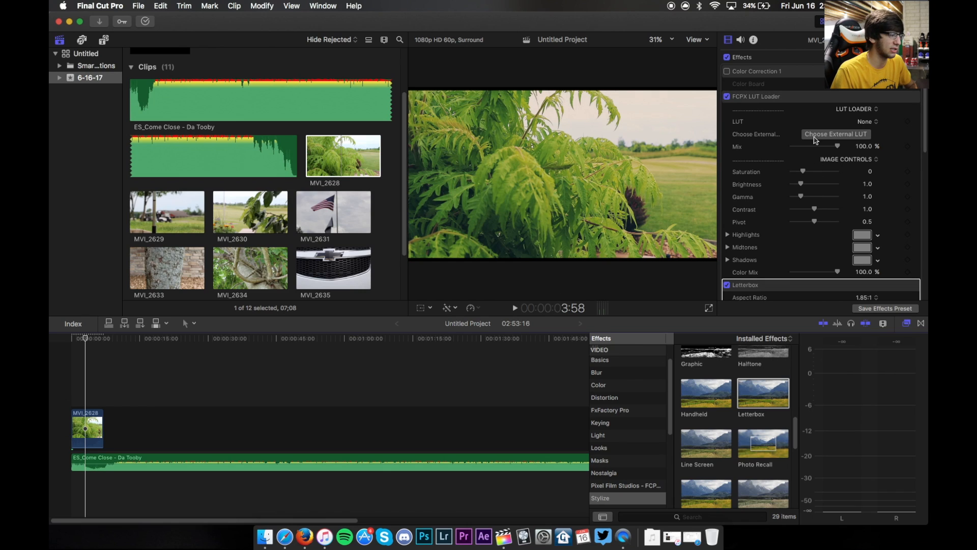
scroll(799, 277, "down", 4)
mouse_move(818, 257)
left_mouse_down()
mouse_move(834, 257)
mouse_move(817, 259)
left_mouse_up()
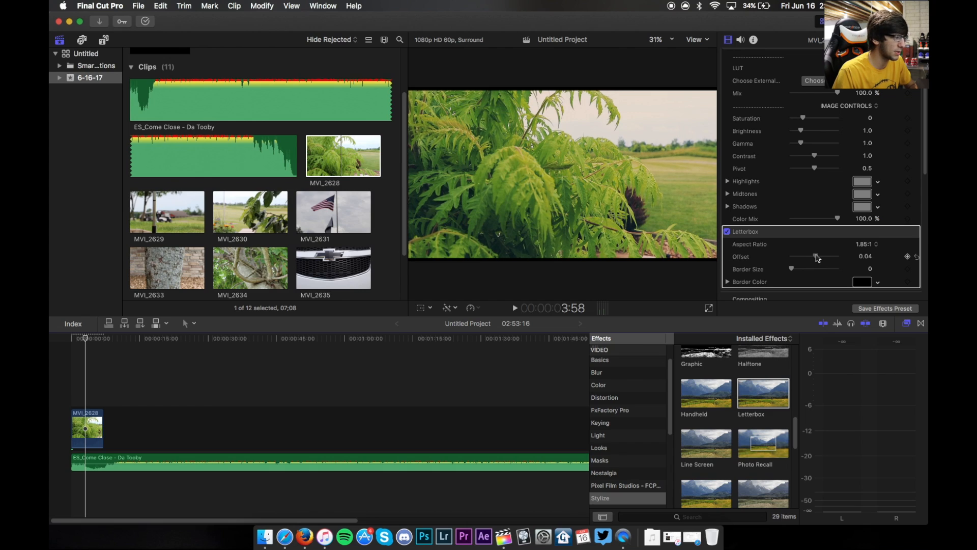
key("super+z")
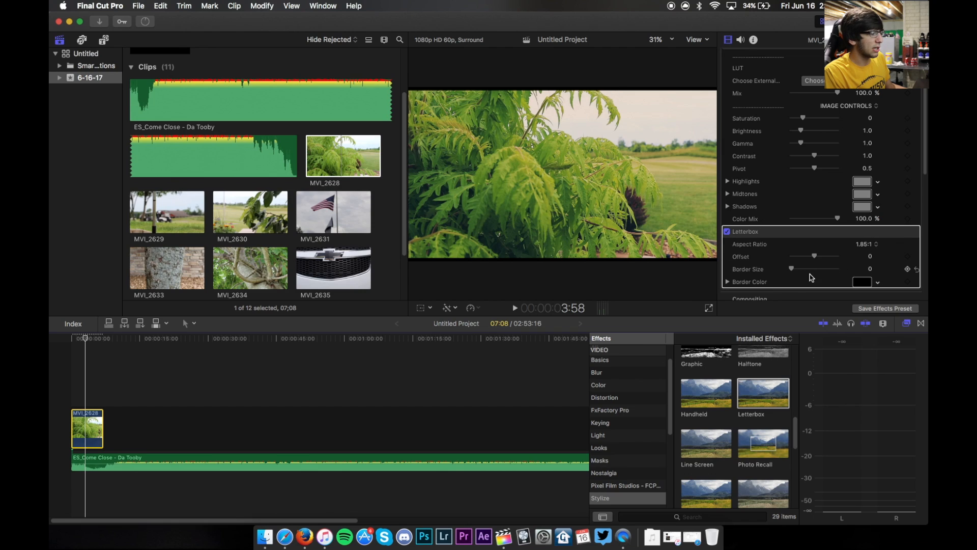
left_click(868, 245)
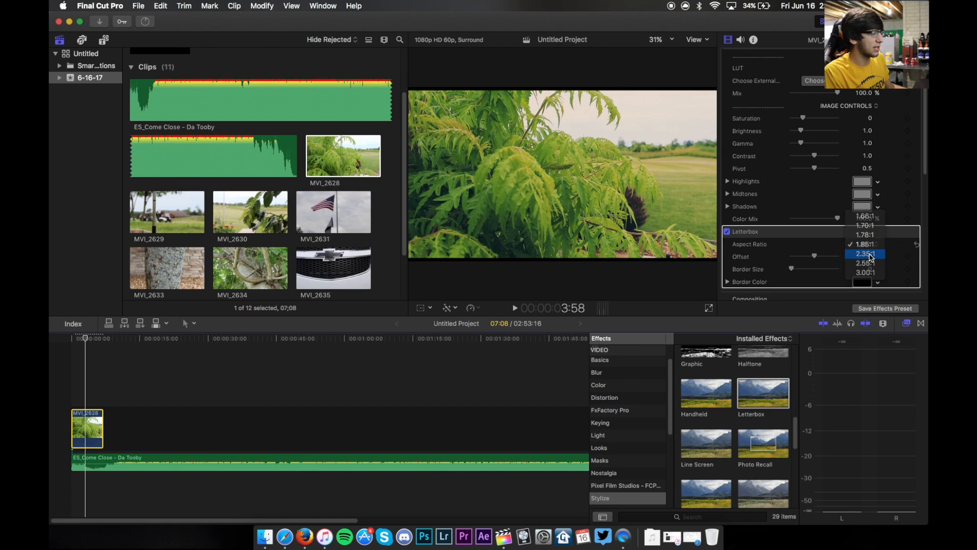
left_click(871, 248)
left_click(872, 248)
left_click(870, 254)
left_click(871, 248)
left_click(871, 254)
left_click(870, 247)
left_click(875, 216)
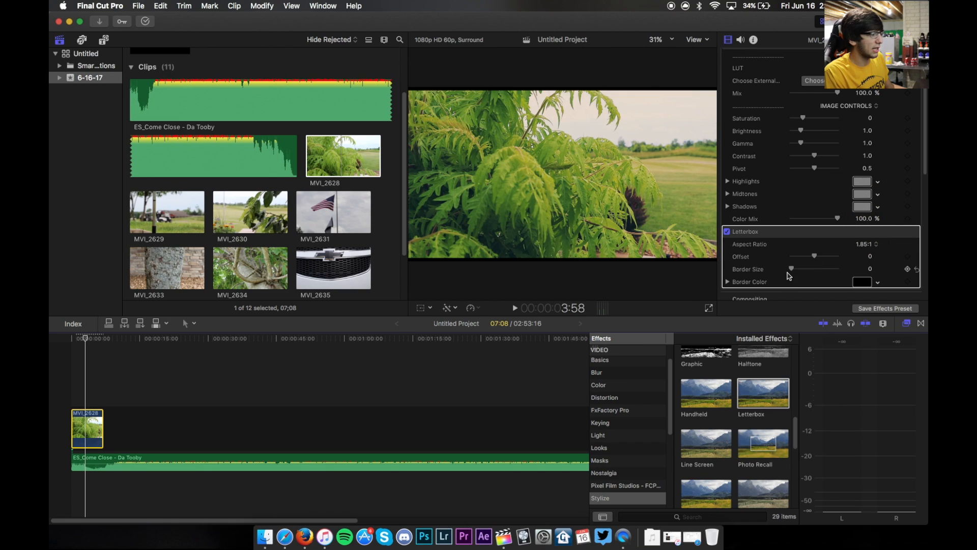
- Try the Letterbox at a 2.35:1 aspect ratio with a border size of 10, then clear the border
left_click_drag(792, 269, 871, 268)
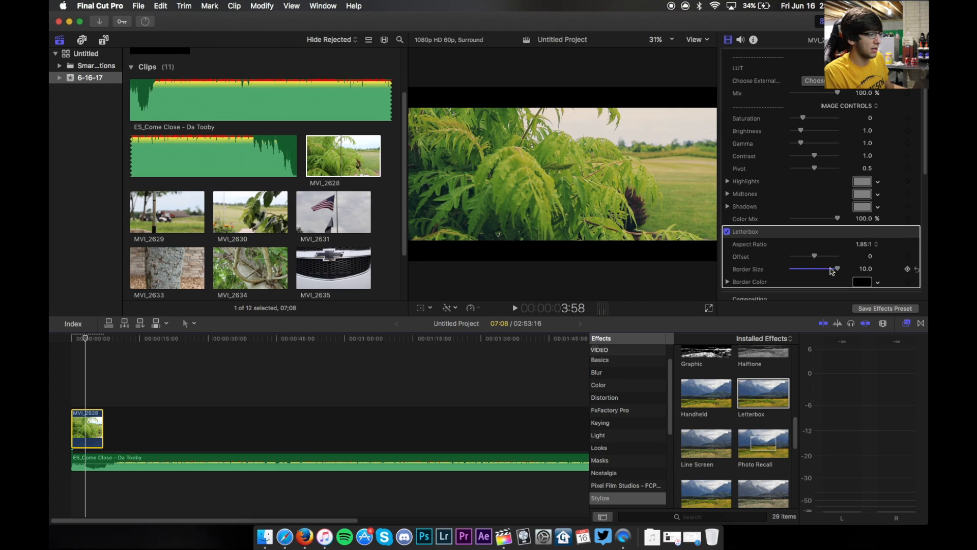
left_click(867, 244)
left_click(866, 255)
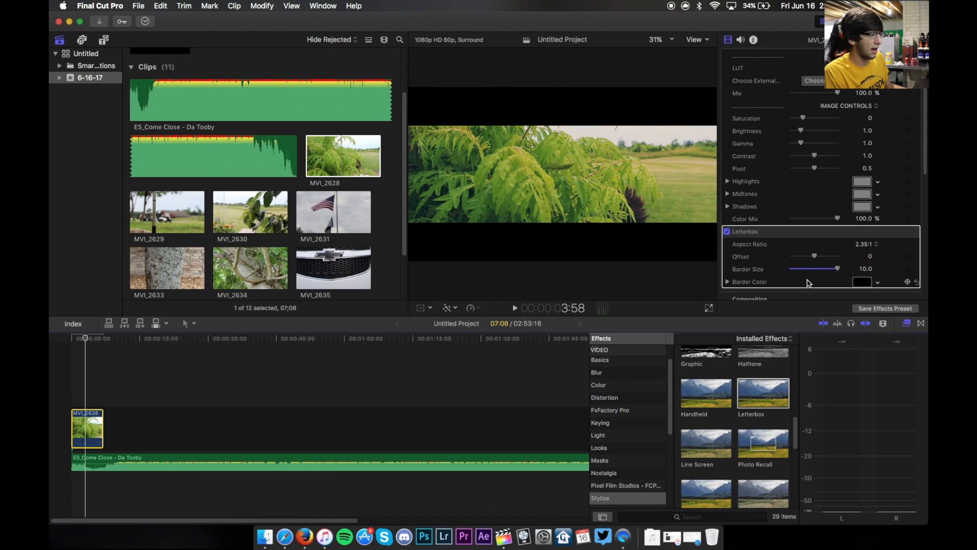
left_click_drag(837, 269, 774, 269)
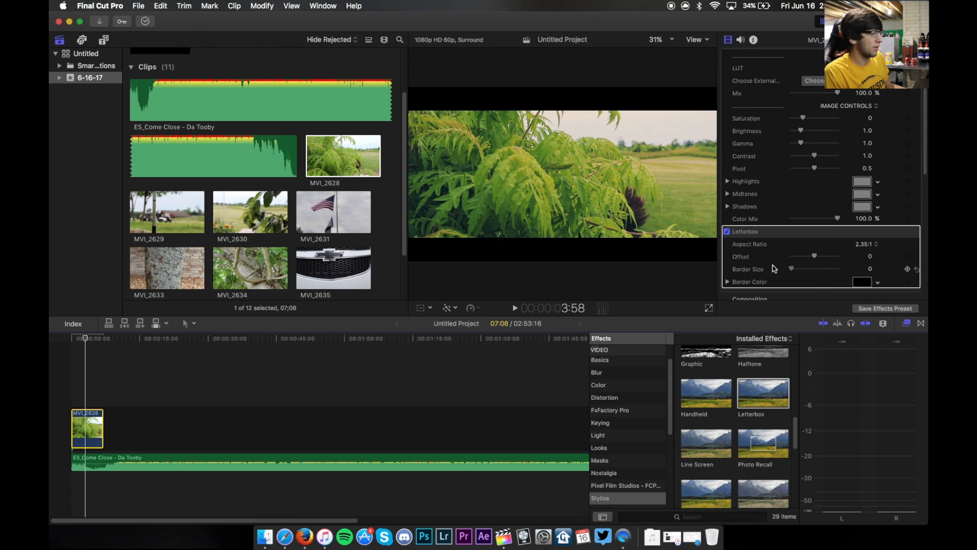
- Set the Letterbox aspect ratio to 1.85:1 and the border size to 10
left_click(863, 244)
left_click(863, 235)
left_click_drag(791, 269, 878, 273)
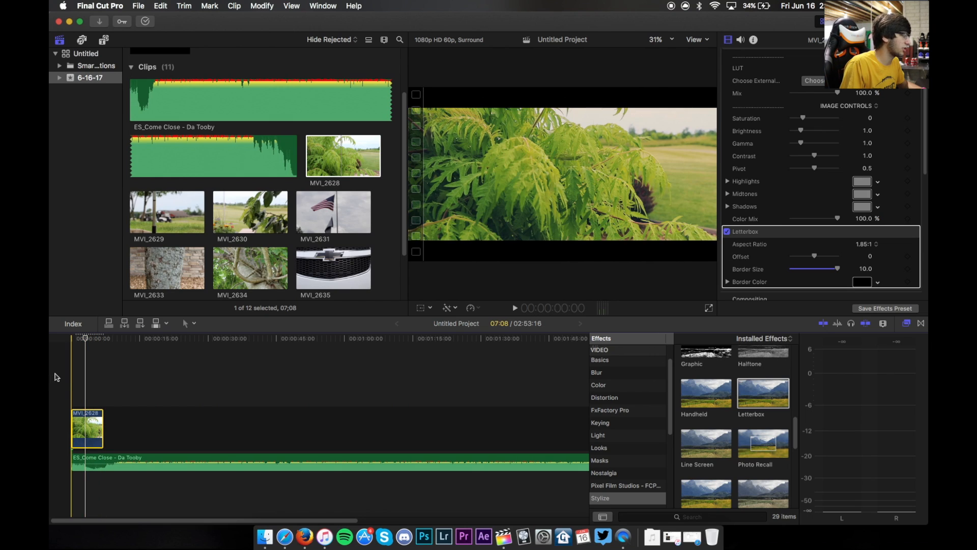
- Slow the clip down to 50% speed
left_click(88, 389)
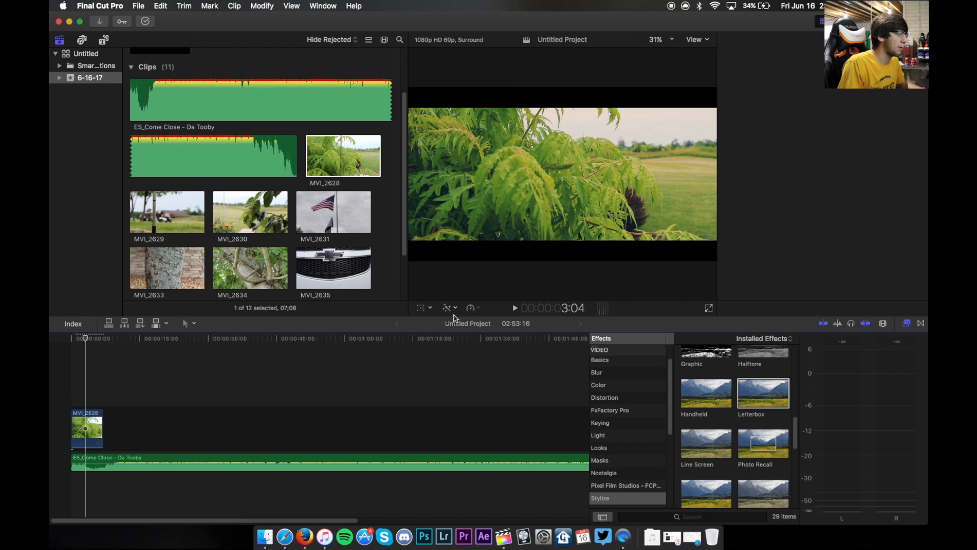
left_click(472, 308)
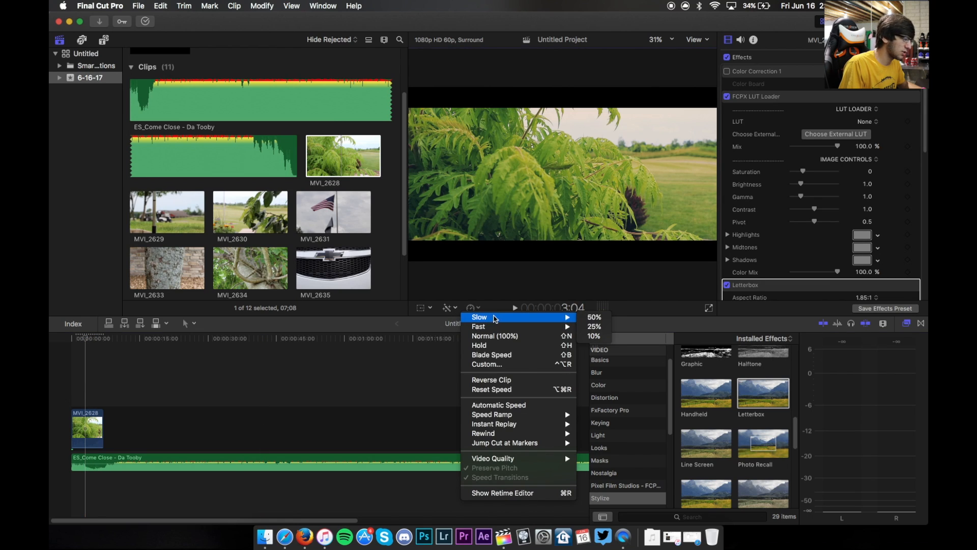
left_click(589, 317)
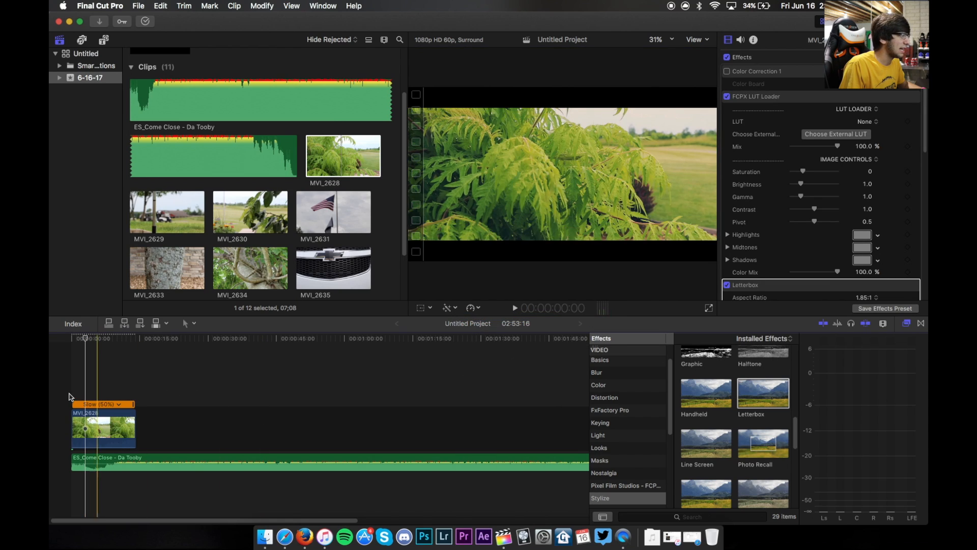
- Play back the slowed clip to review it
key("space")
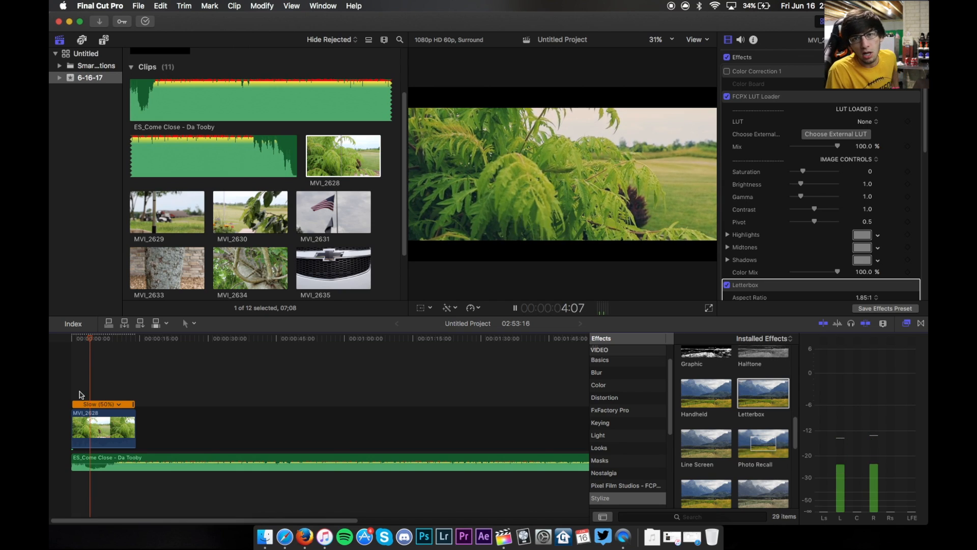
key("space")
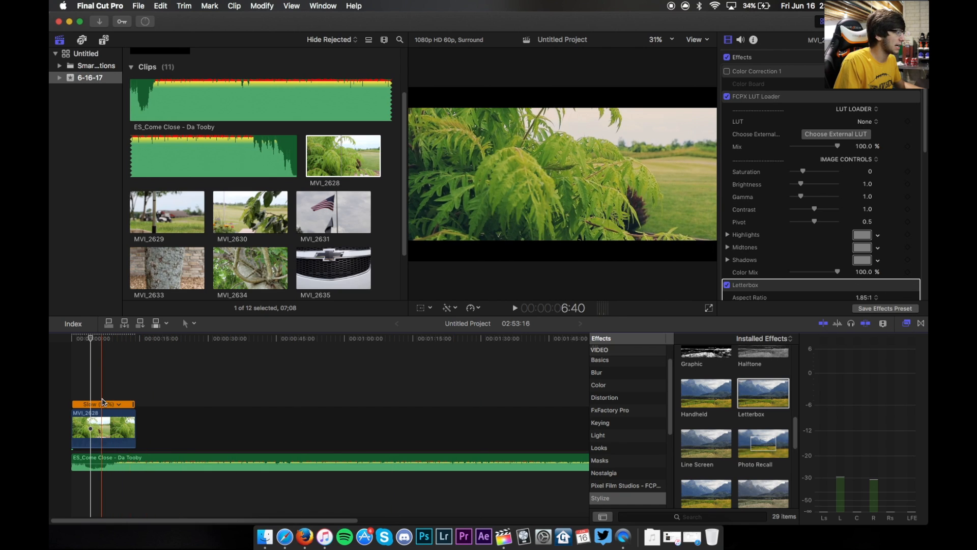
key("space")
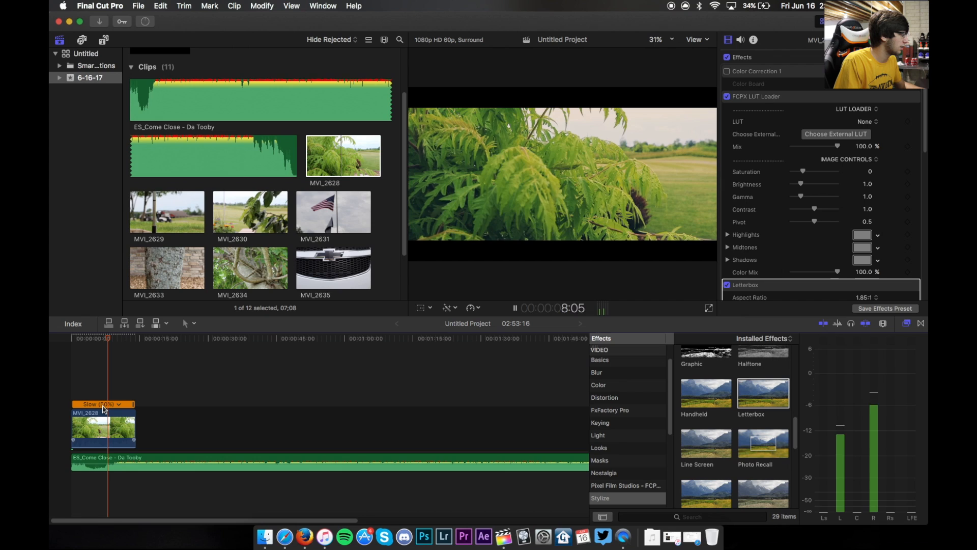
key("space")
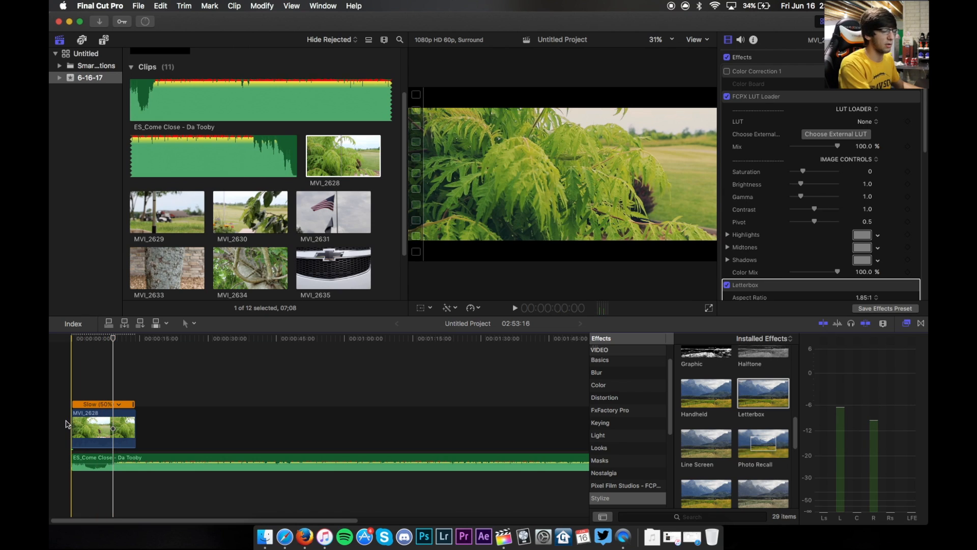
key("space")
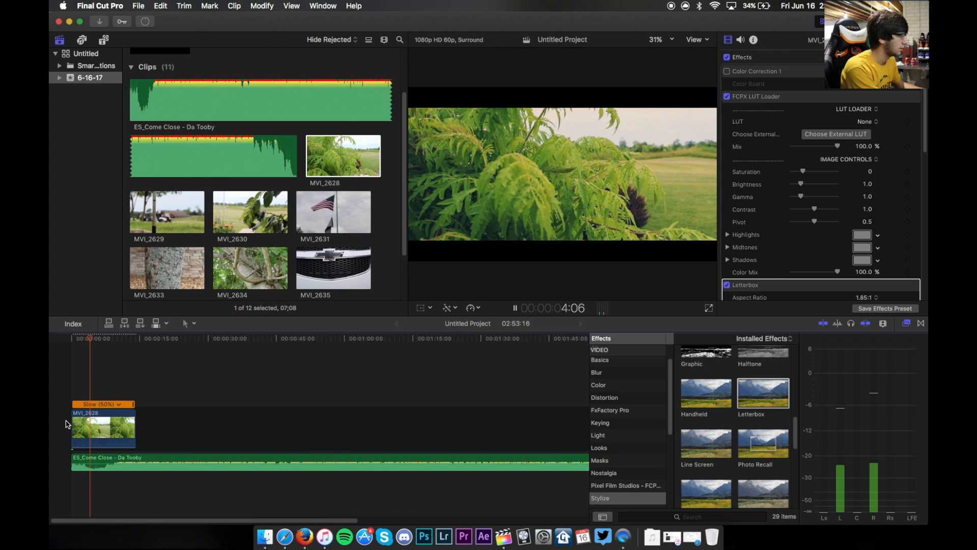
key("space")
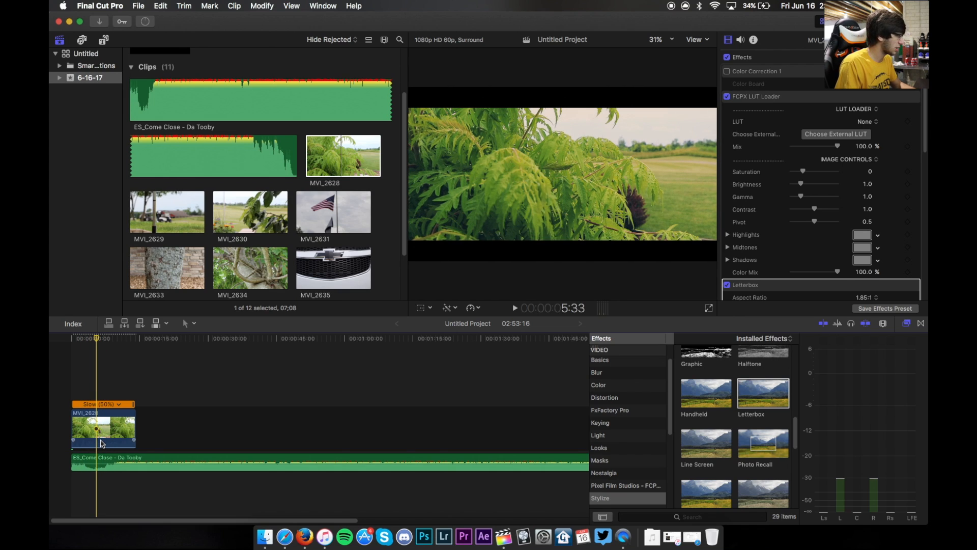
- Blade the clip at the playhead and delete the part after the cut
key("super+b")
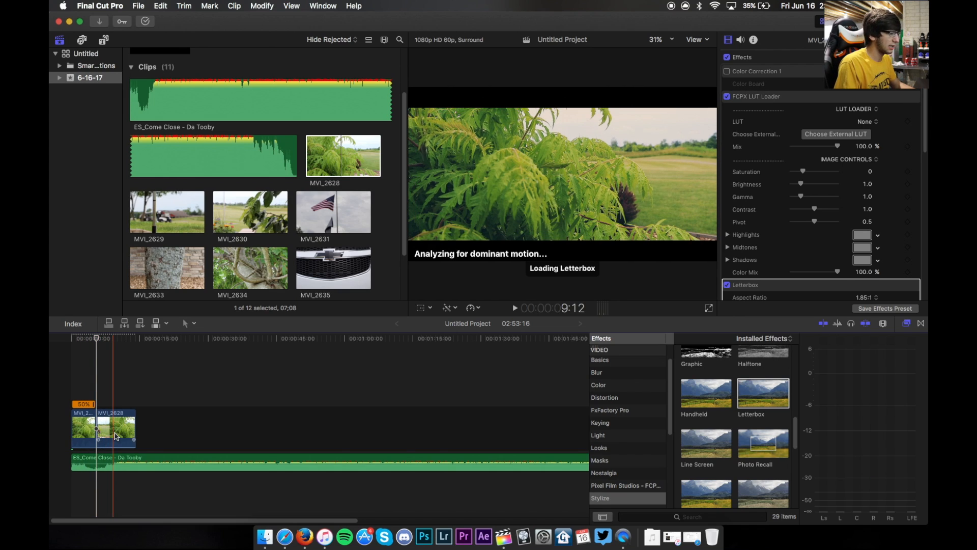
left_click(116, 436)
key("Delete")
- Add a Fade To Color transition to the start of the clip
left_click(921, 324)
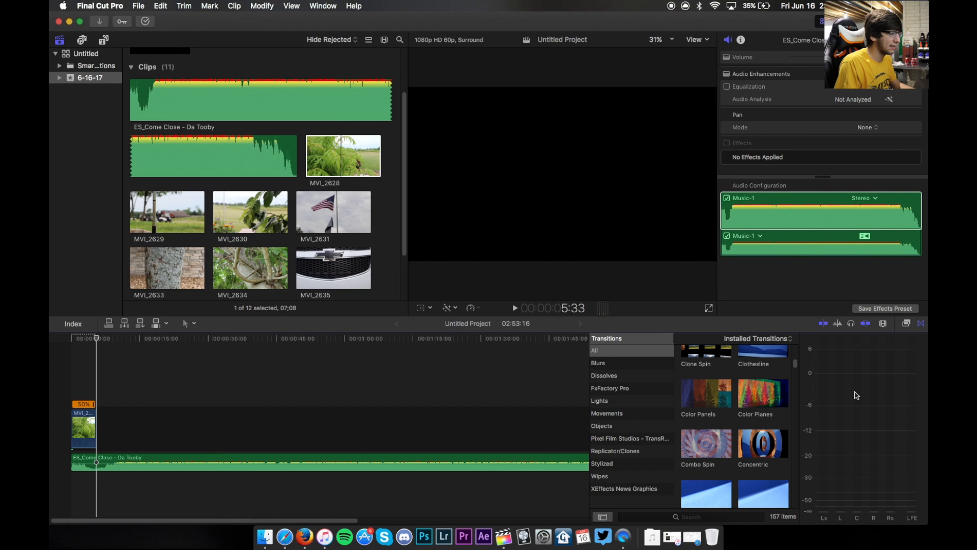
scroll(718, 376, "down", 5)
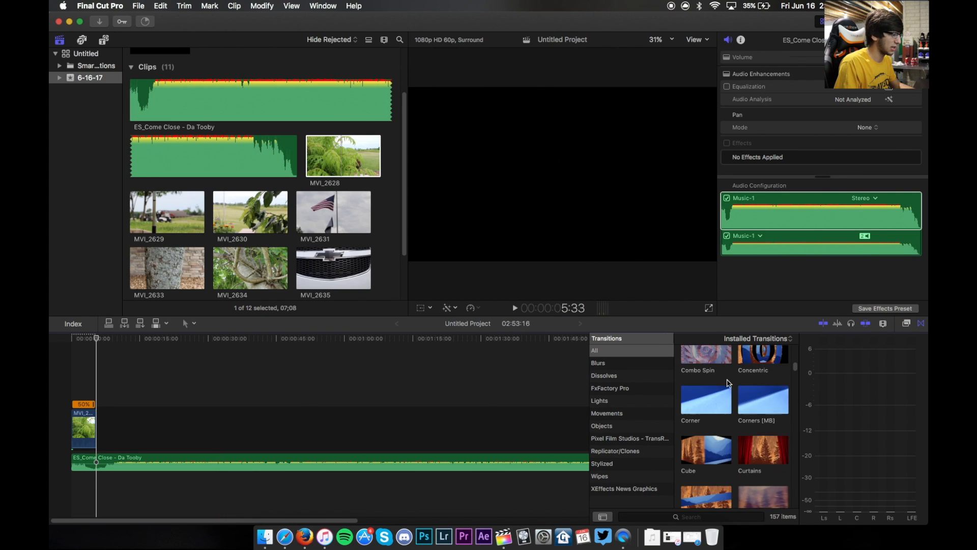
scroll(728, 383, "down", 5)
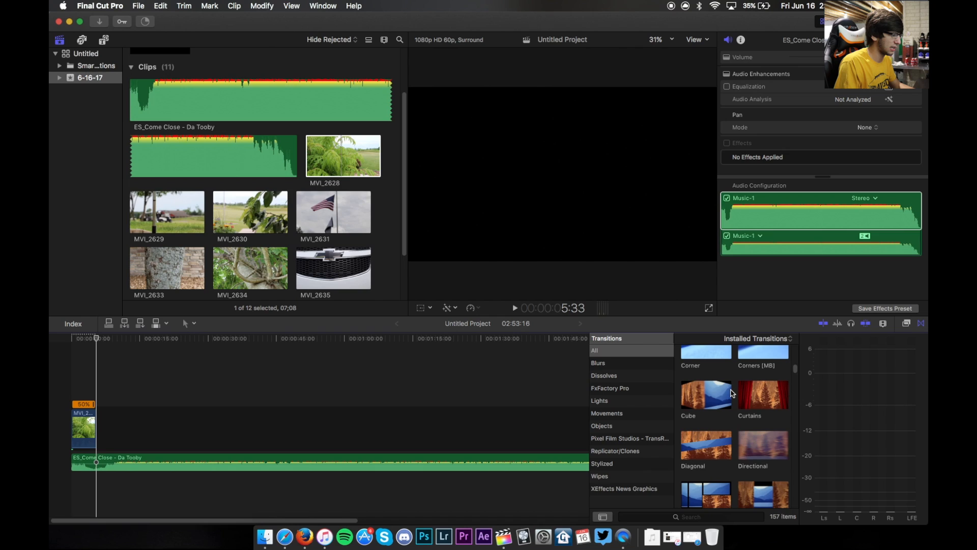
scroll(749, 425, "down", 2)
left_click_drag(761, 438, 78, 426)
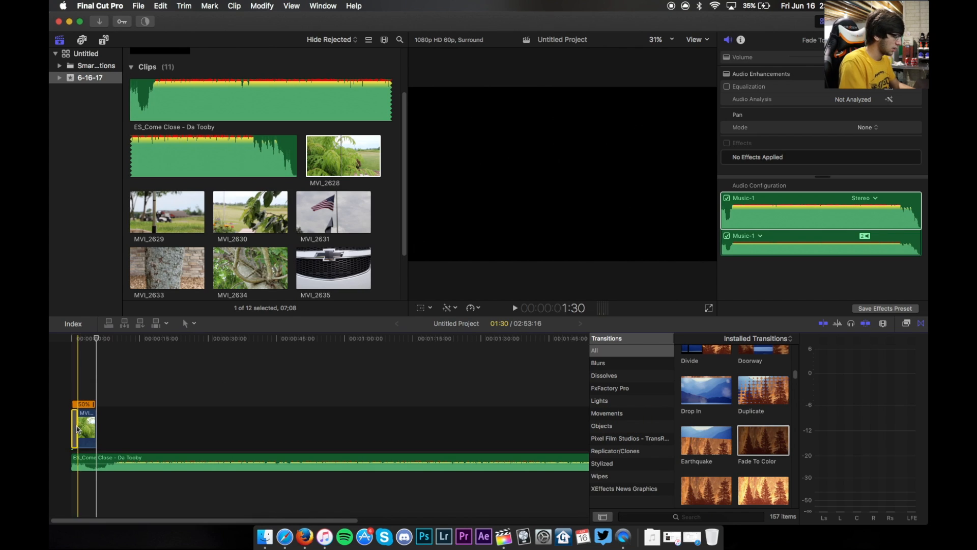
- Add a Fade To Color transition to the end of the clip
key("super+equal")
key("super+equal")
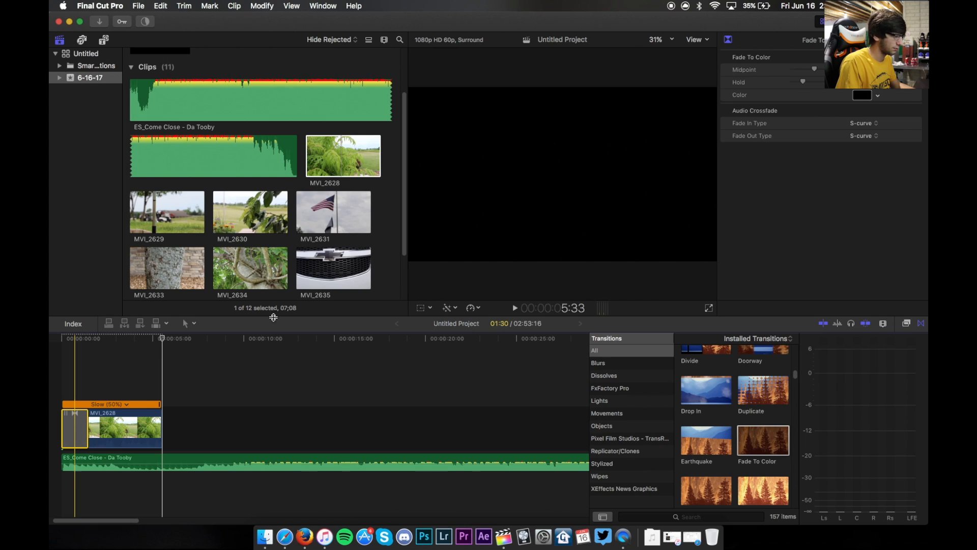
left_click_drag(762, 439, 161, 418)
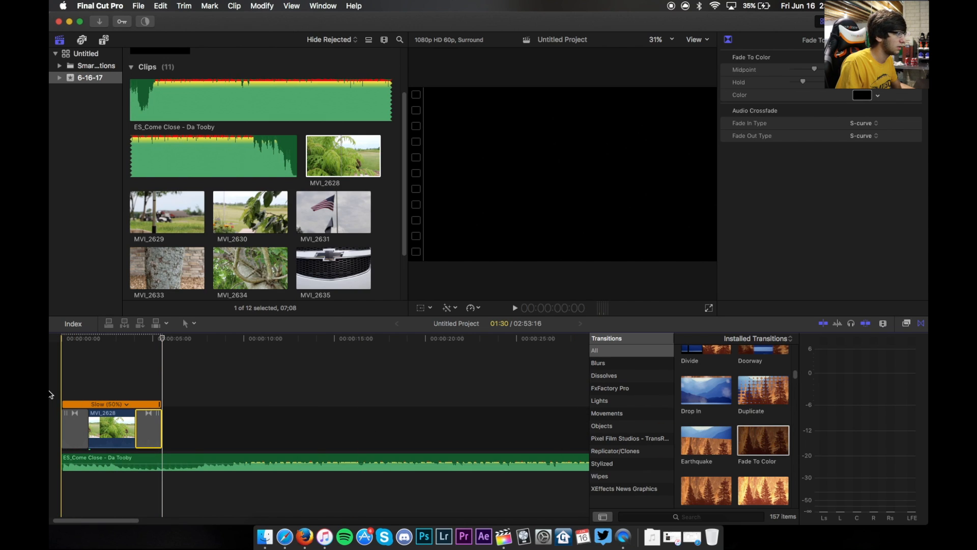
- Play back the project from the beginning
key("Home")
key("space")
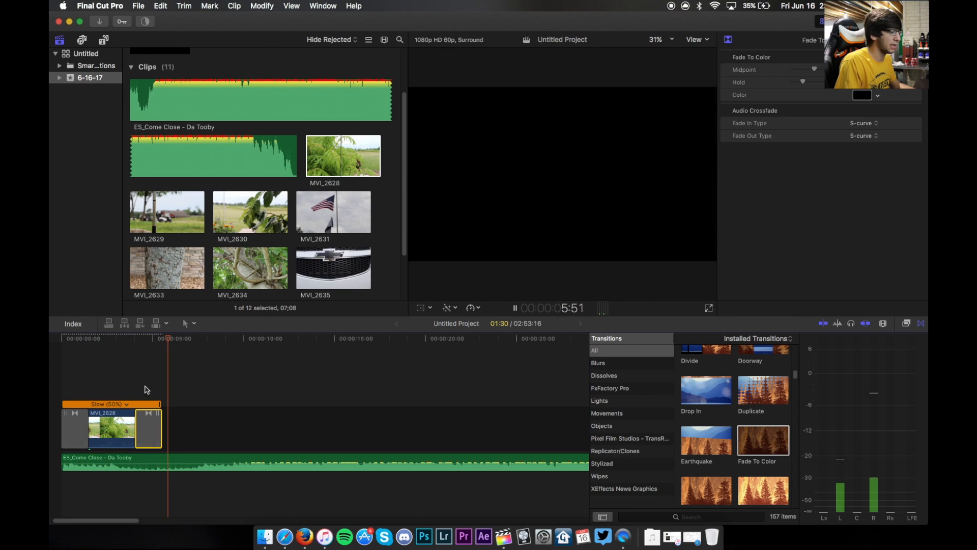
key("space")
- Add a Basic Title to the timeline right after the clip
key("ctrl+super+5")
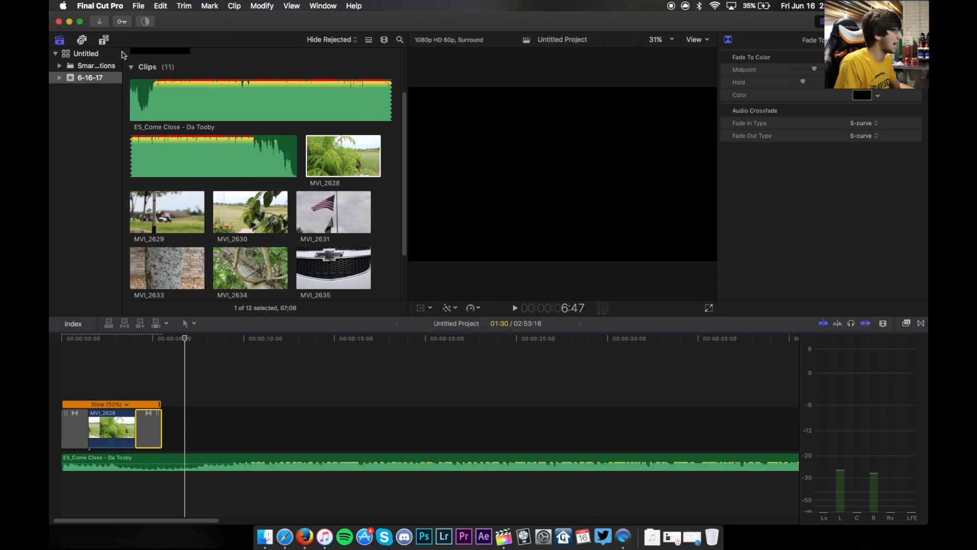
left_click(104, 39)
left_click_drag(263, 145, 212, 432)
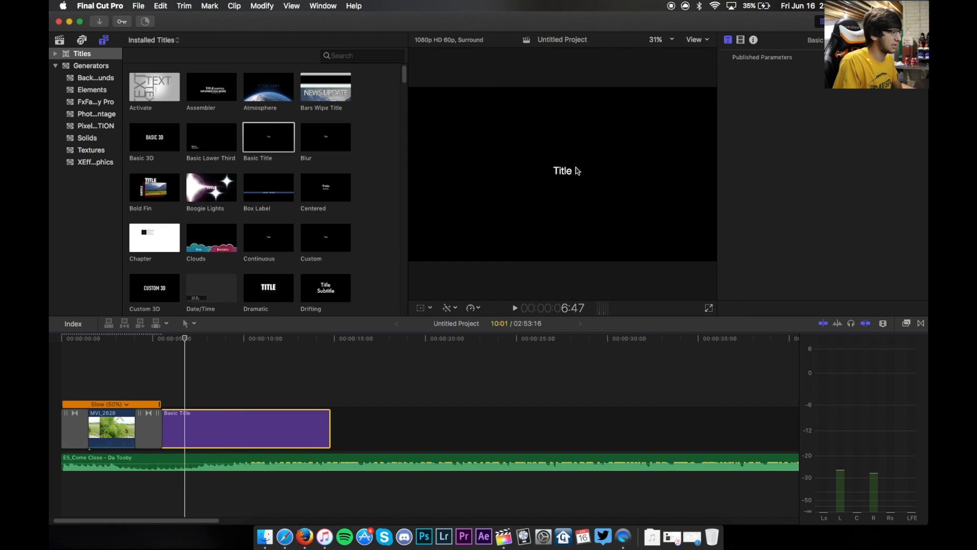
- Clear the Basic Title's text and shorten the title to about 3 seconds
double_click(571, 171)
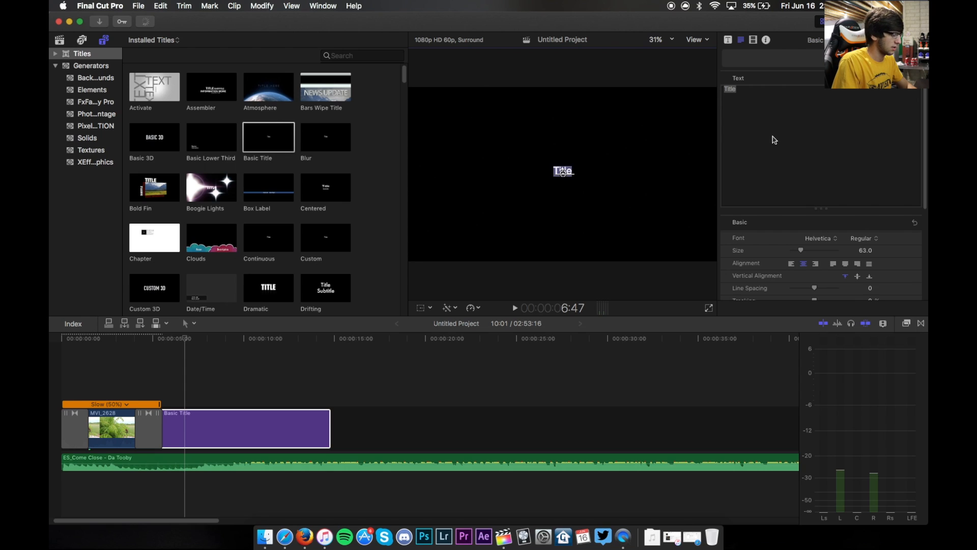
key("BackSpace")
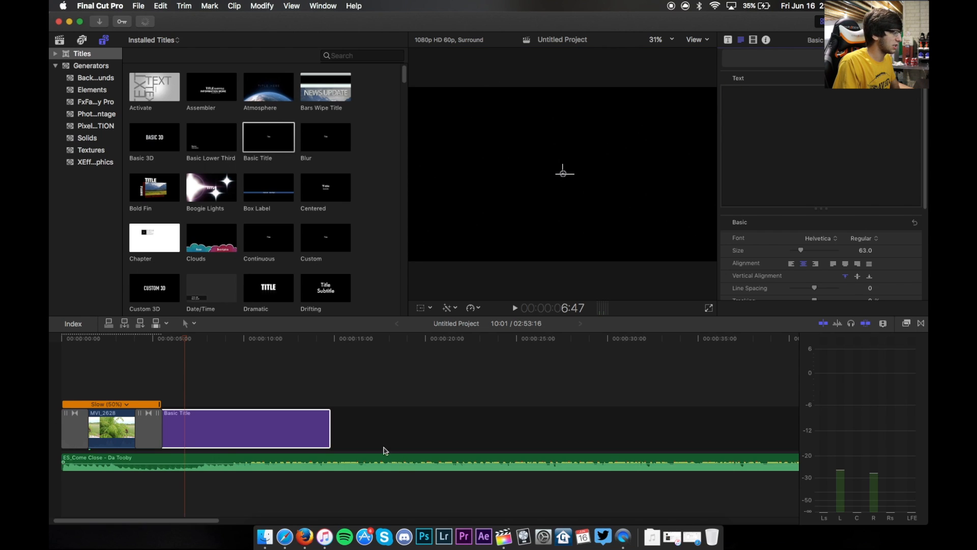
left_click(312, 430)
left_click_drag(313, 429, 215, 424)
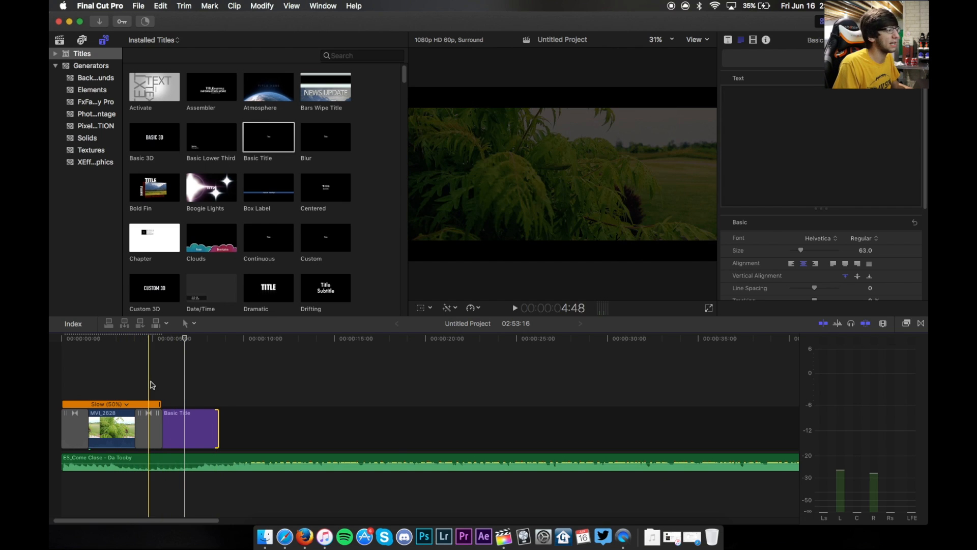
key("space")
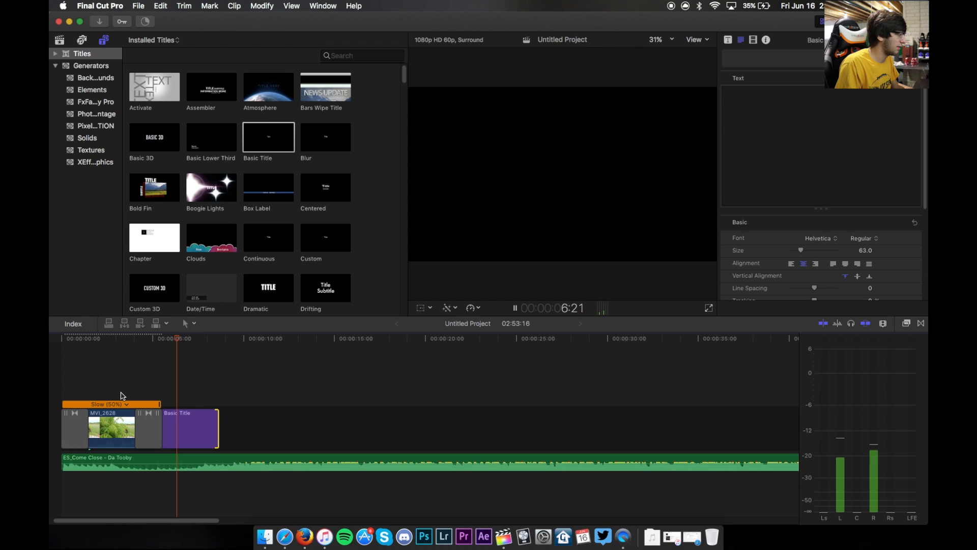
- Trim the title slightly shorter and add a Fade To Color transition to its end
left_click_drag(218, 429, 204, 426)
left_click(921, 324)
left_click_drag(764, 440, 427, 409)
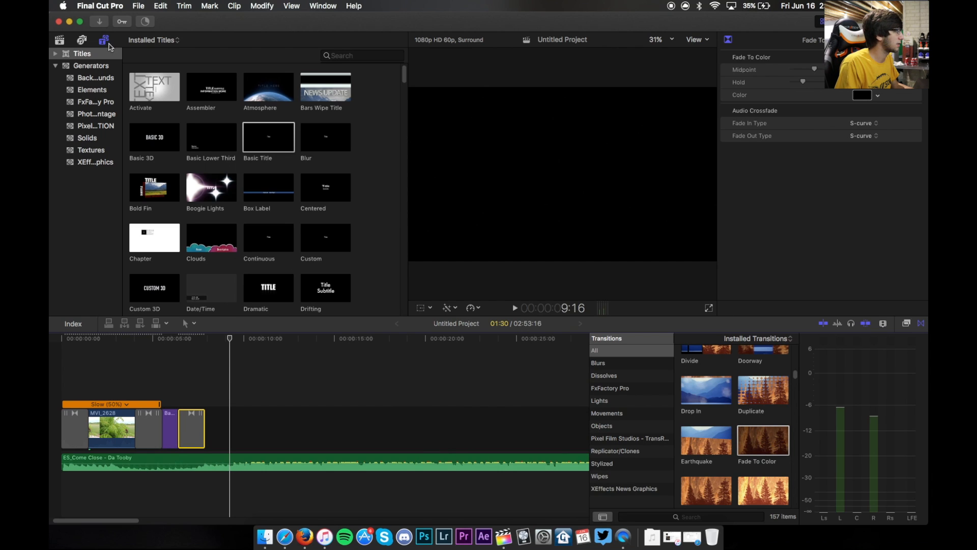
- Add clip MVI_2629 from the event browser to the timeline right after the title
left_click(59, 41)
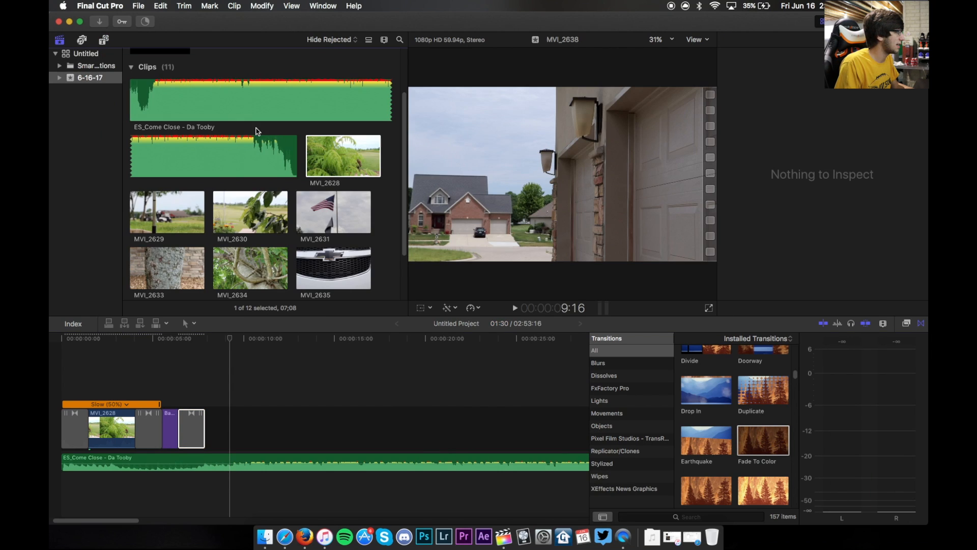
left_click(192, 220)
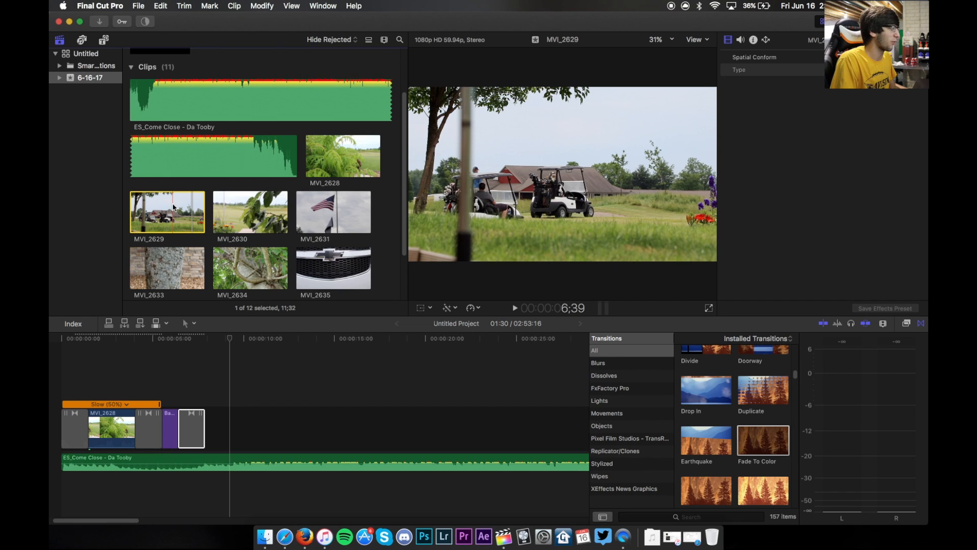
left_click_drag(173, 206, 291, 419)
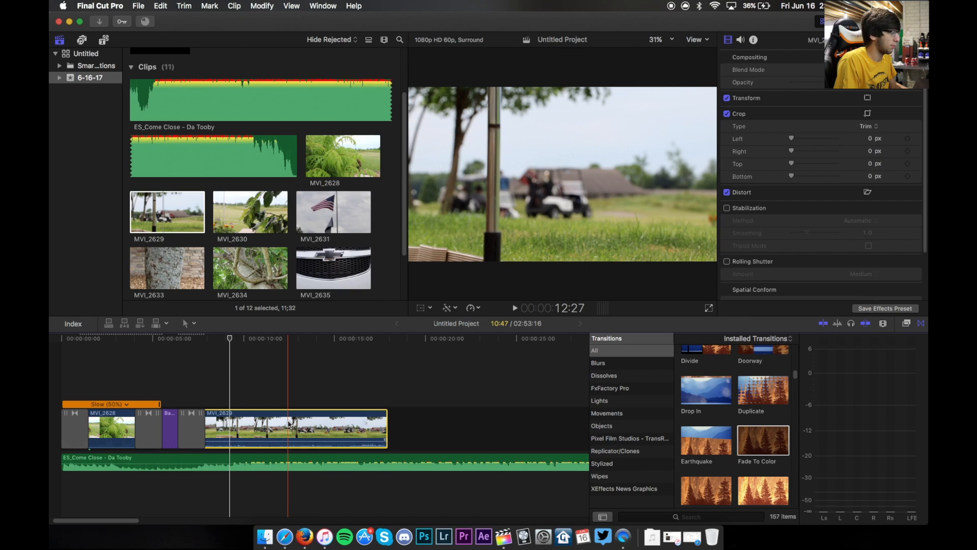
- Try splitting MVI_2629 at the playhead and deleting one part, then undo both changes
key("super+b")
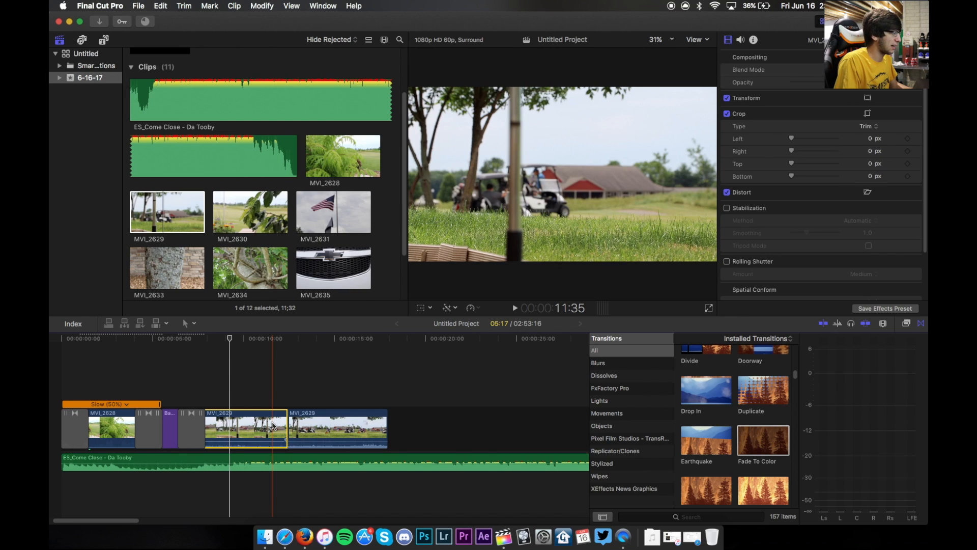
key("Delete")
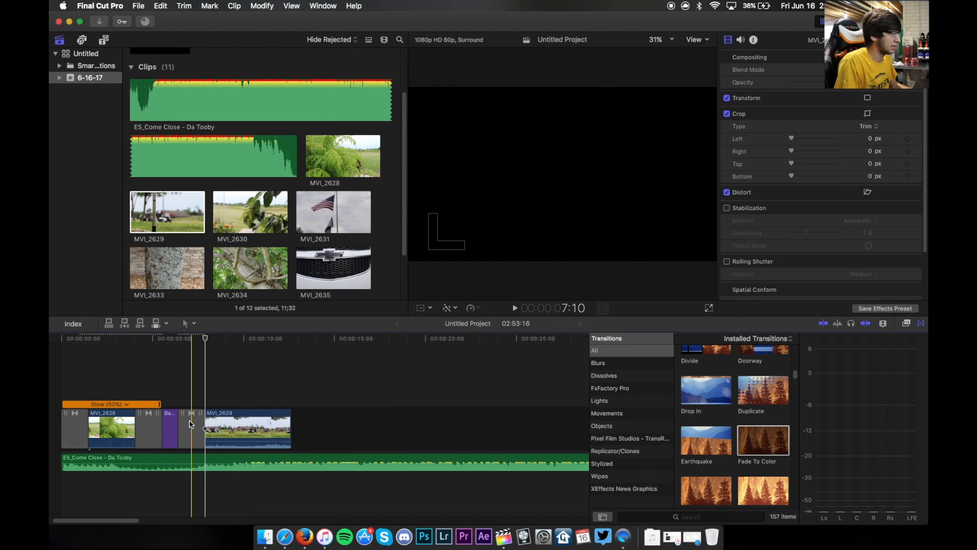
key("space")
key("space")
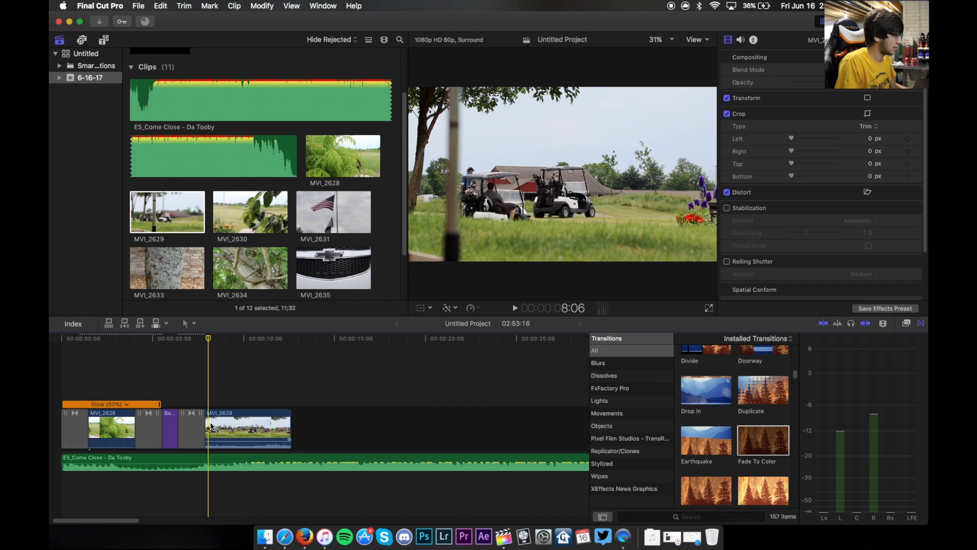
key("super+z")
key("super+z")
- Cut MVI_2629 with the Blade tool and delete a section to shorten the clip
left_click(266, 428)
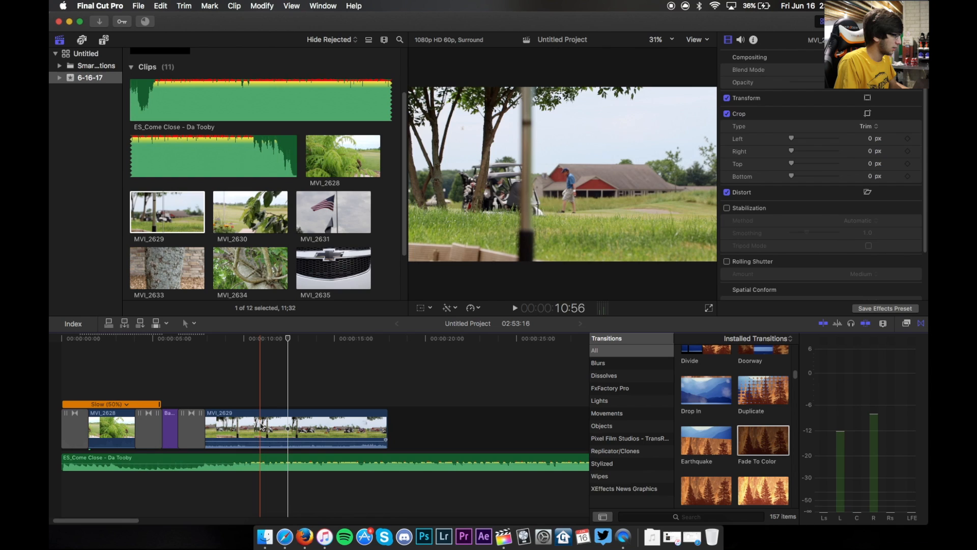
left_click(263, 424)
key("a")
left_click(248, 426)
key("Delete")
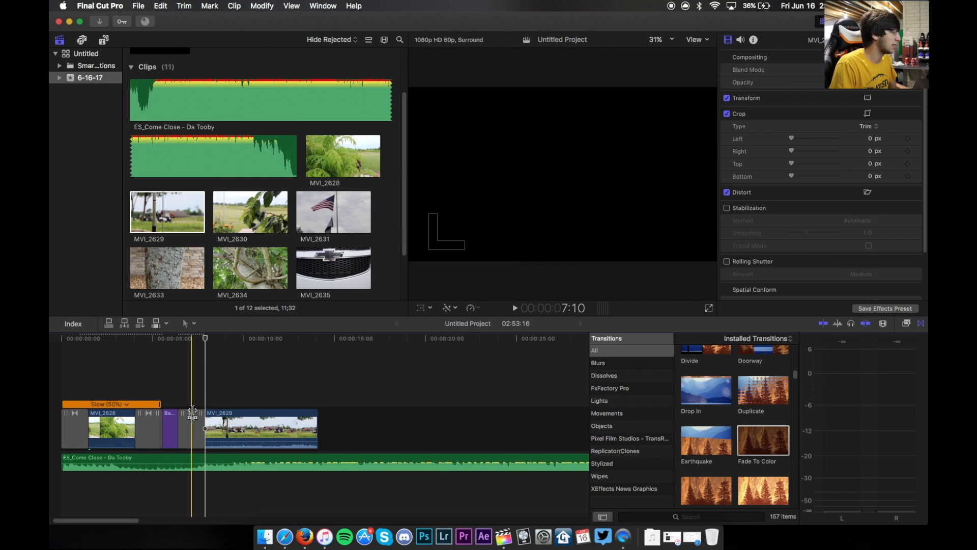
- Paste MVI_2628's attributes, including the slow motion, LUT and letterbox, onto MVI_2629
left_click(114, 393)
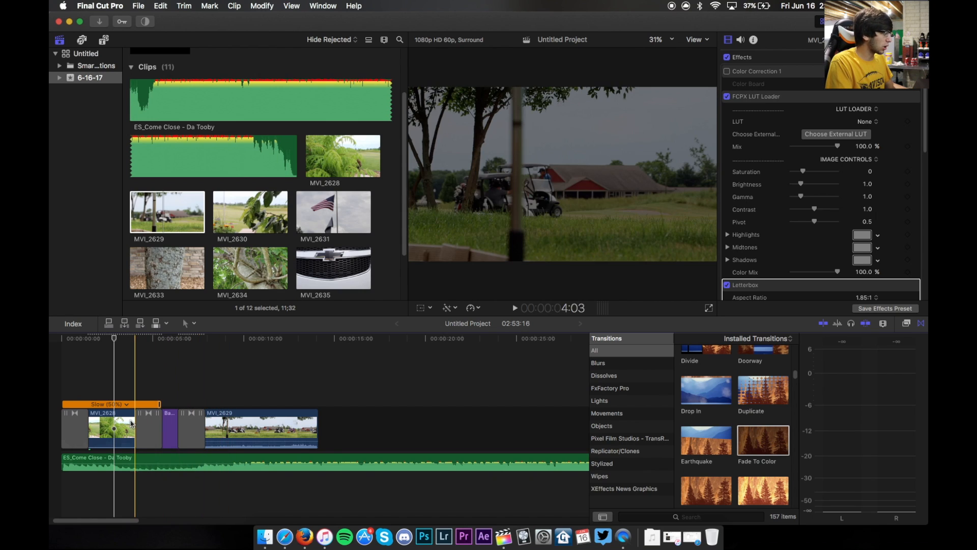
left_click(110, 427)
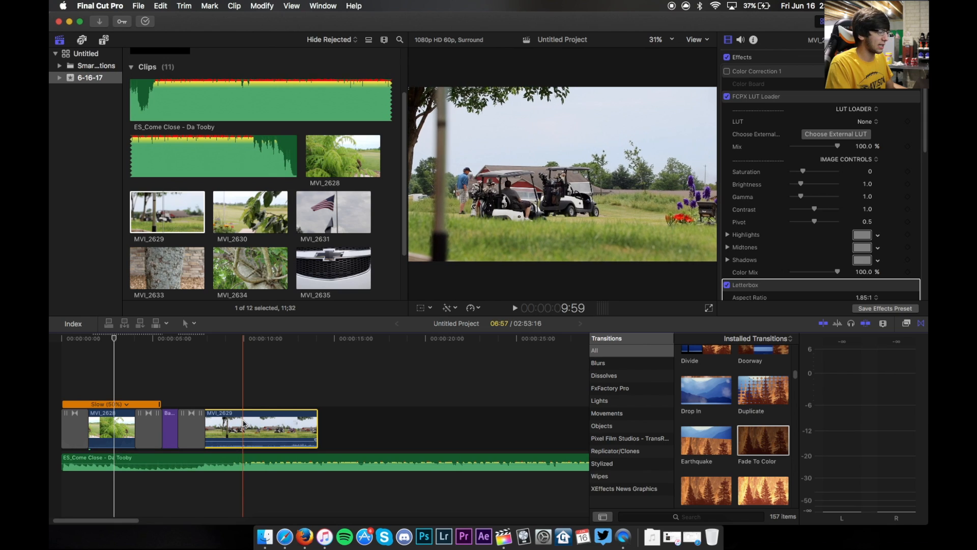
left_click(242, 403)
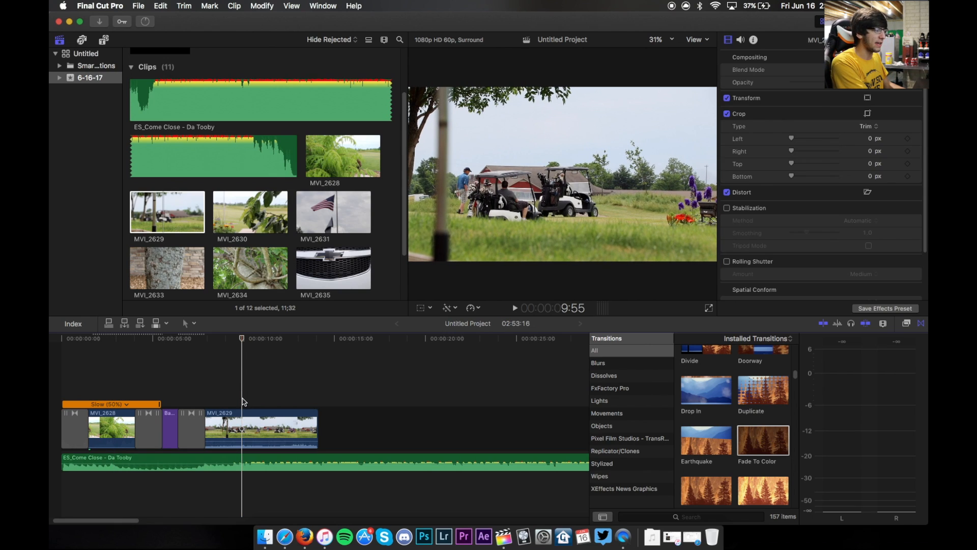
key("super+alt+v")
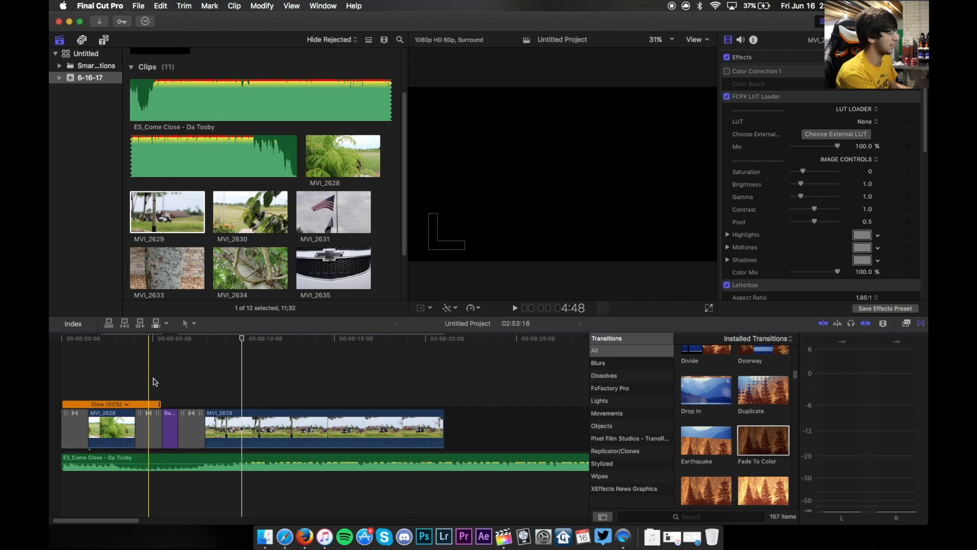
- Play back the slowed MVI_2629 clip and toggle timeline skimming options while reviewing it
key("space")
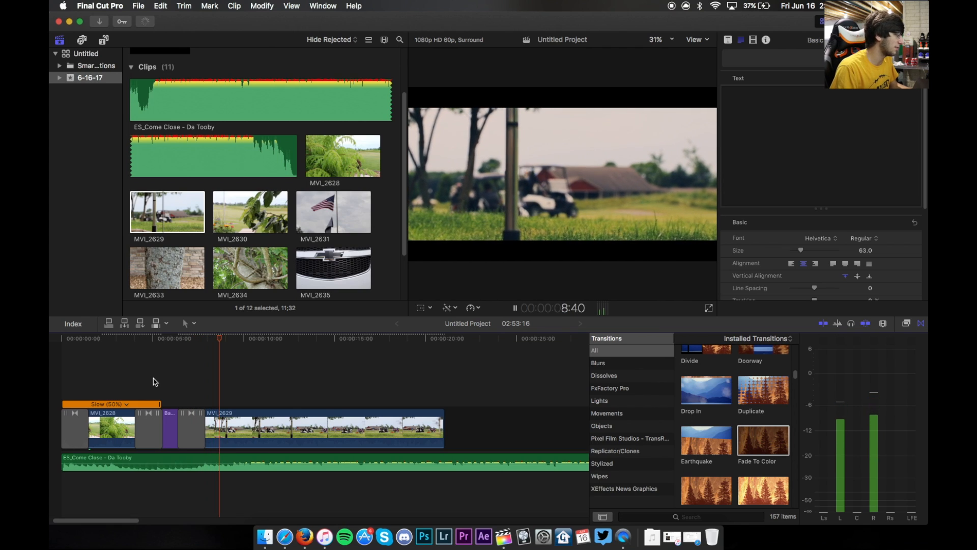
key("space")
left_click(209, 430)
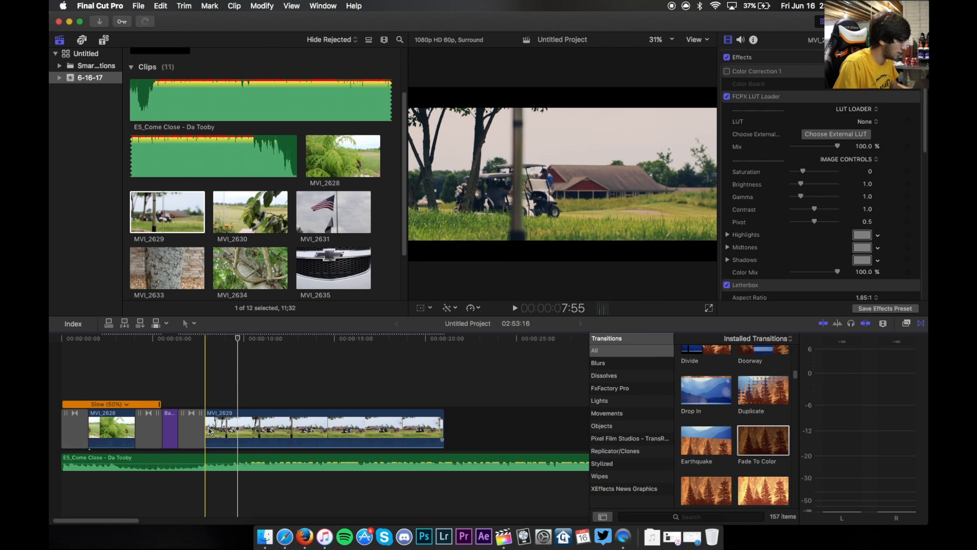
left_click(823, 324)
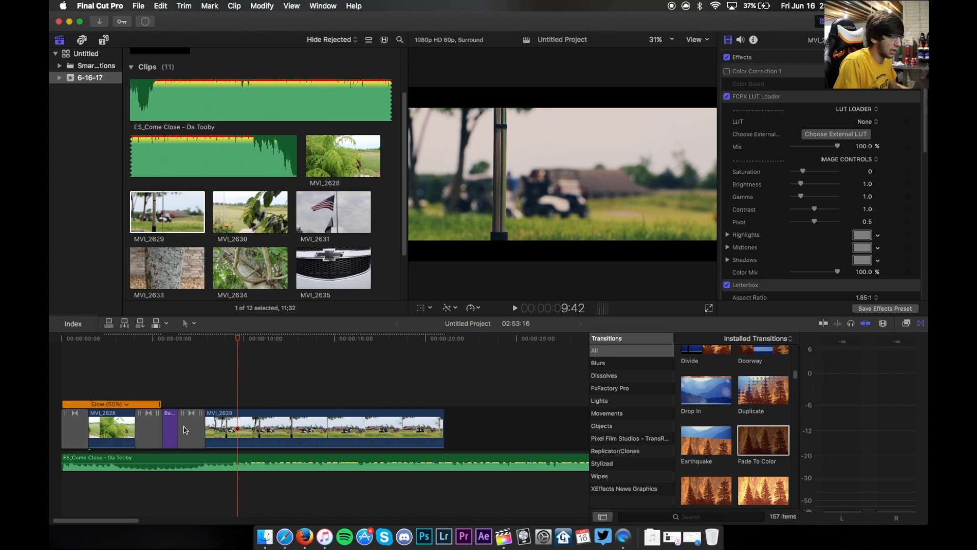
left_click(869, 327)
left_click(211, 431)
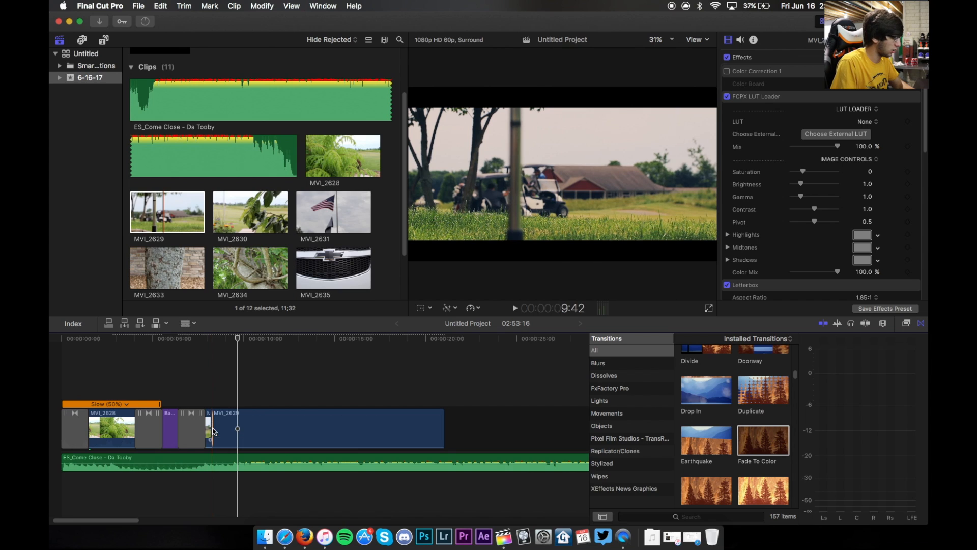
key("Delete")
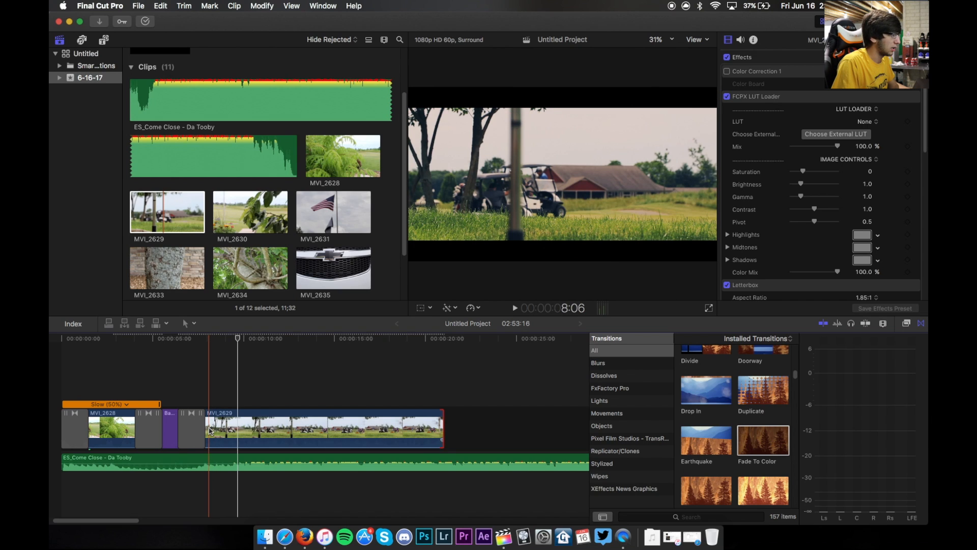
key("space")
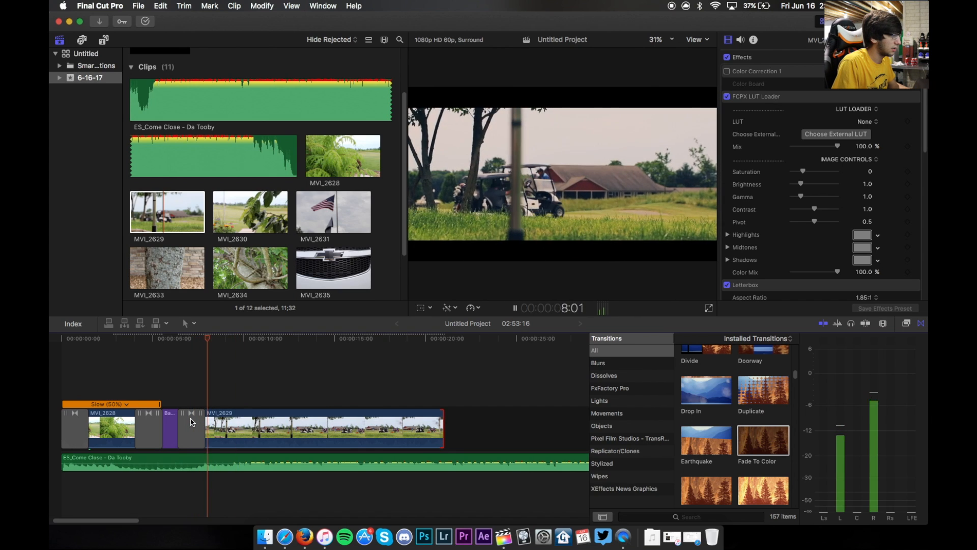
key("space")
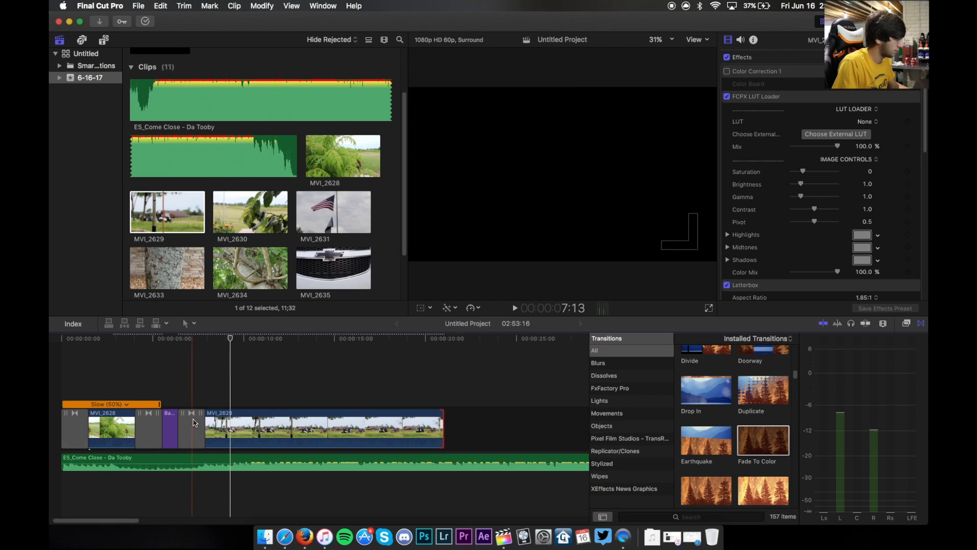
- Blade MVI_2629 near its start, delete the opening section, and play back the result
left_click(231, 425)
key("a")
left_click(216, 424)
key("Delete")
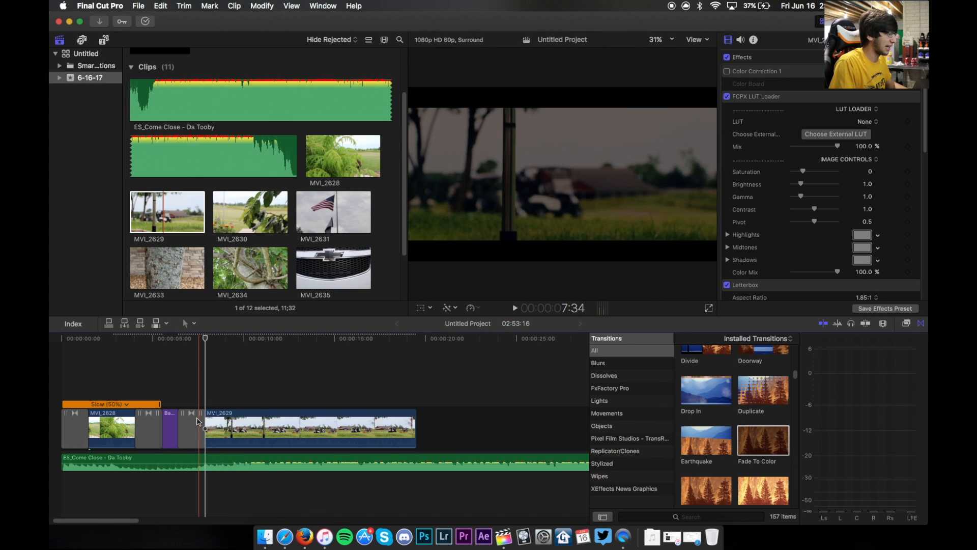
key("space")
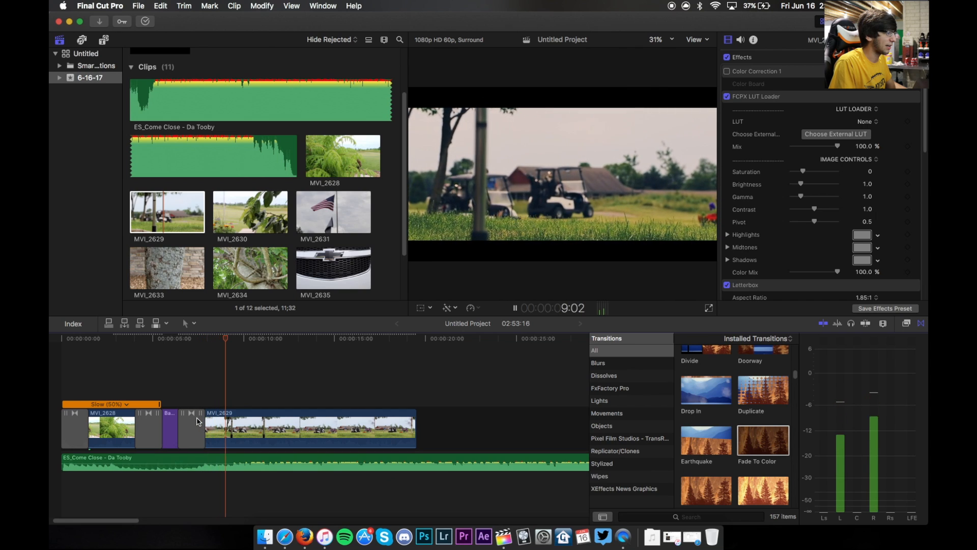
key("space")
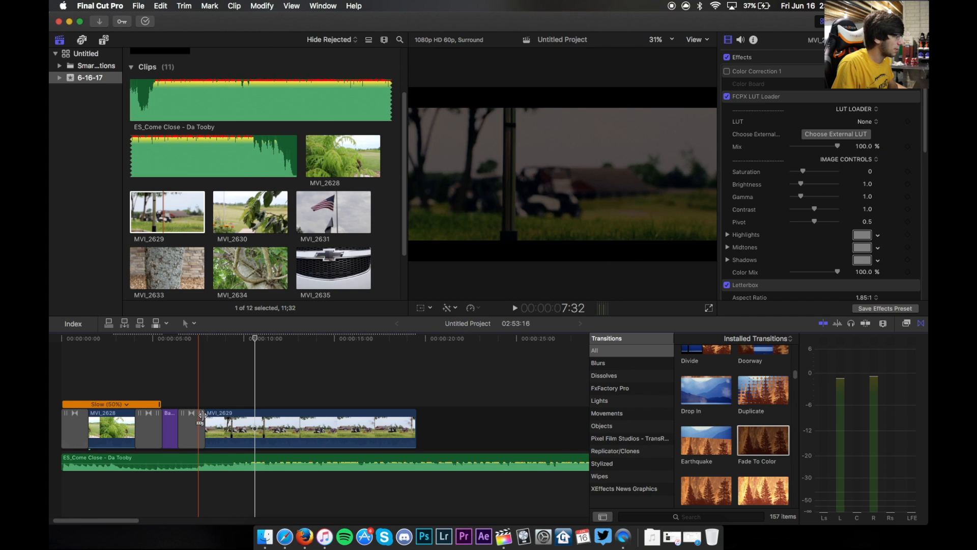
- Split MVI_2629 at the playhead around 13 seconds and delete the part after the cut
left_click(234, 426)
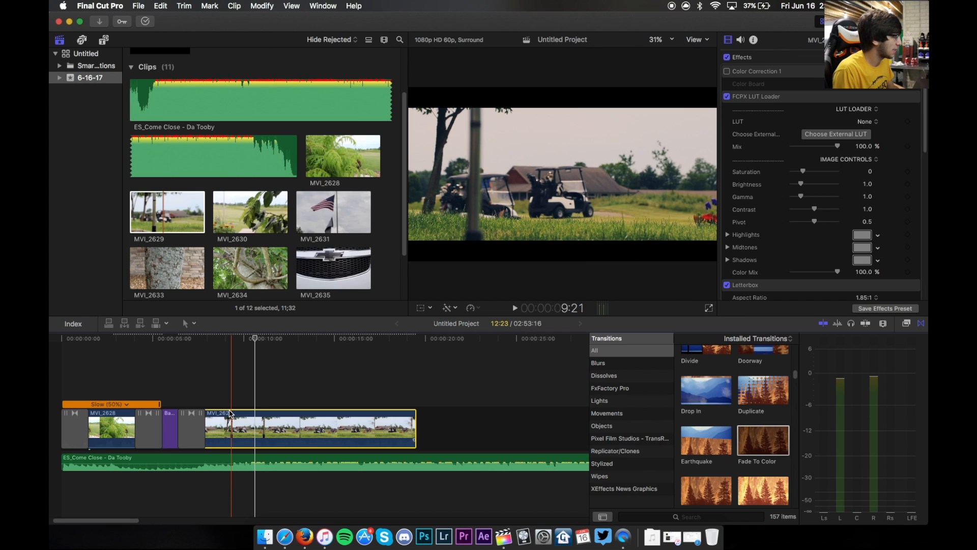
key("space")
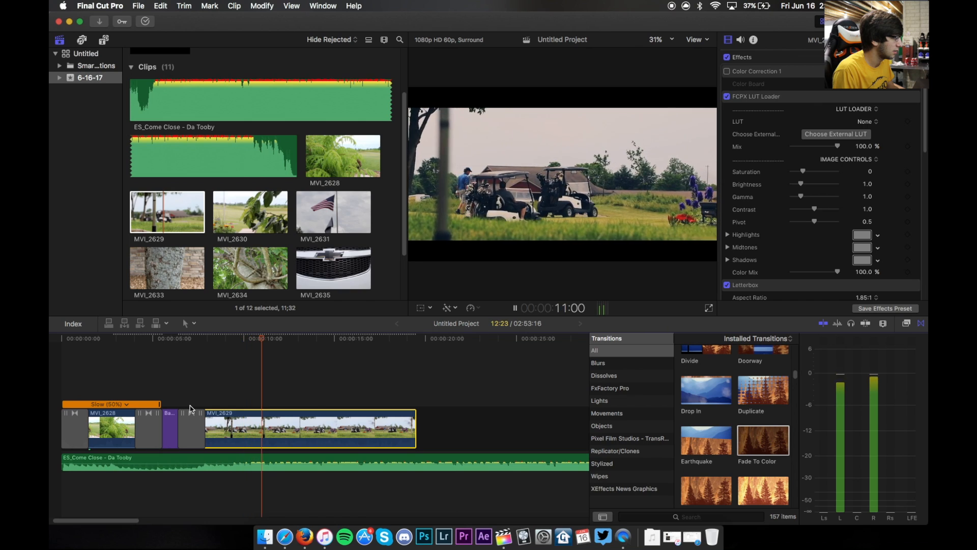
key("space")
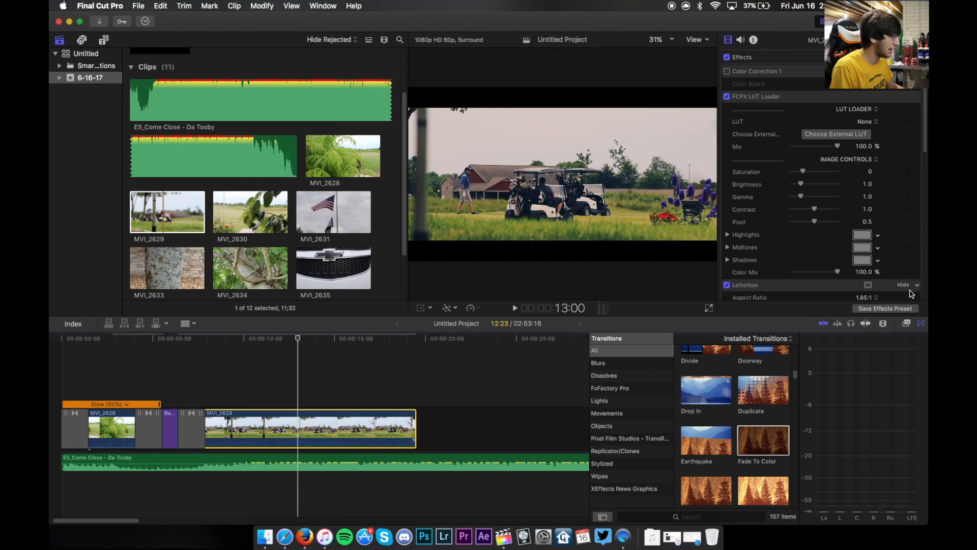
left_click(866, 324)
key("super+b")
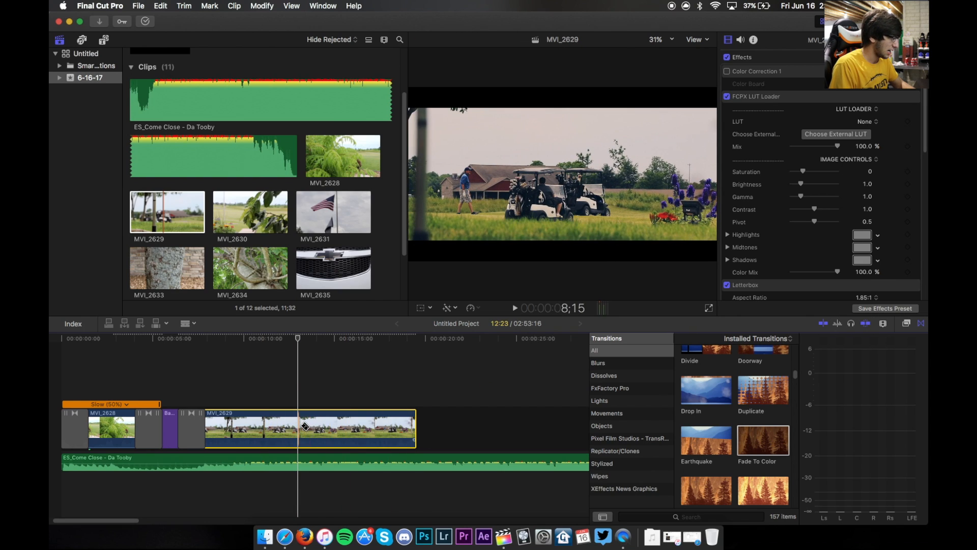
left_click(379, 428)
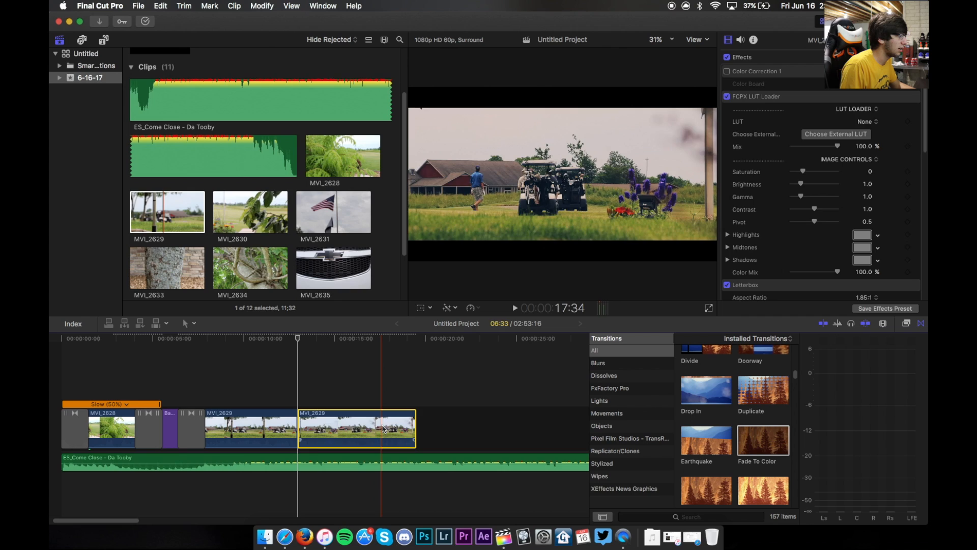
key("Delete")
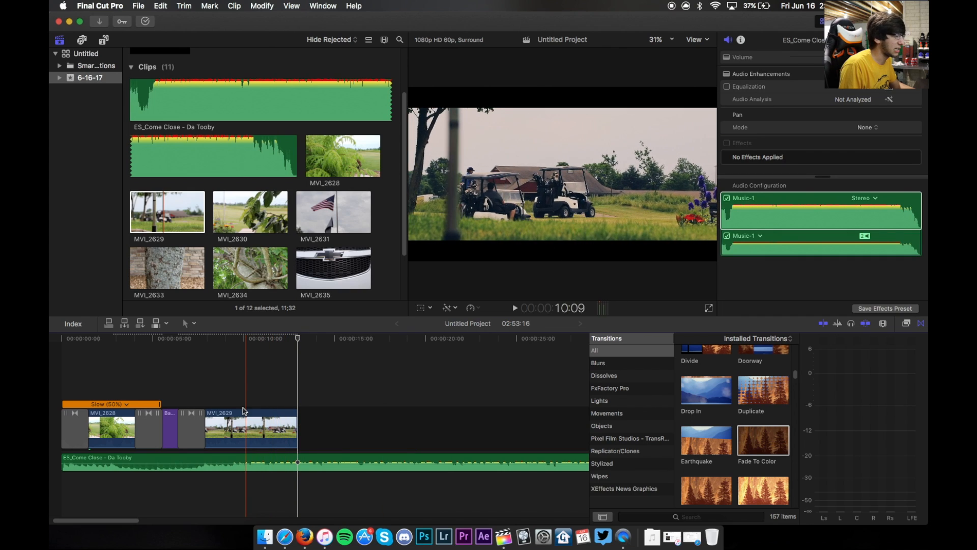
- Inspect MVI_2629's stabilization settings and play back the edit
left_click(231, 425)
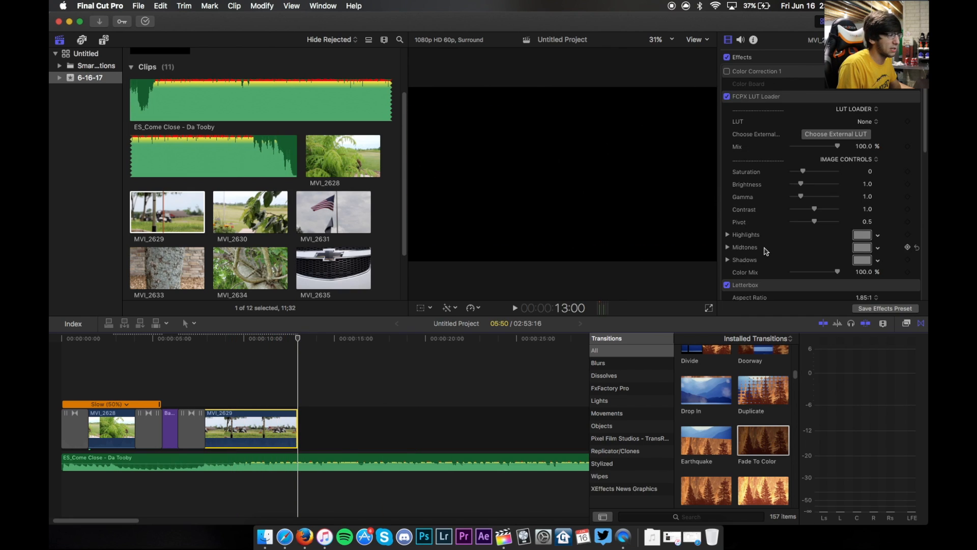
scroll(763, 251, "down", 6)
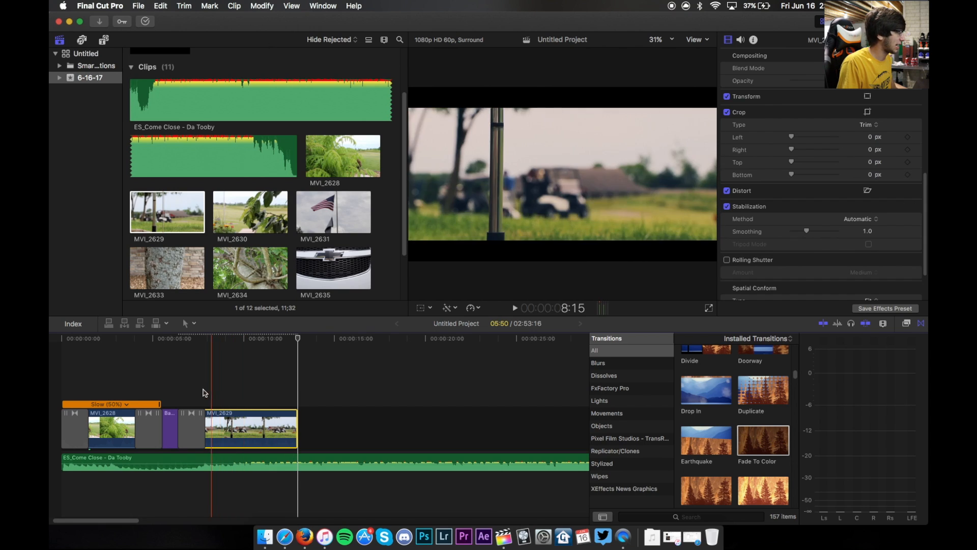
left_click(57, 378)
key("space")
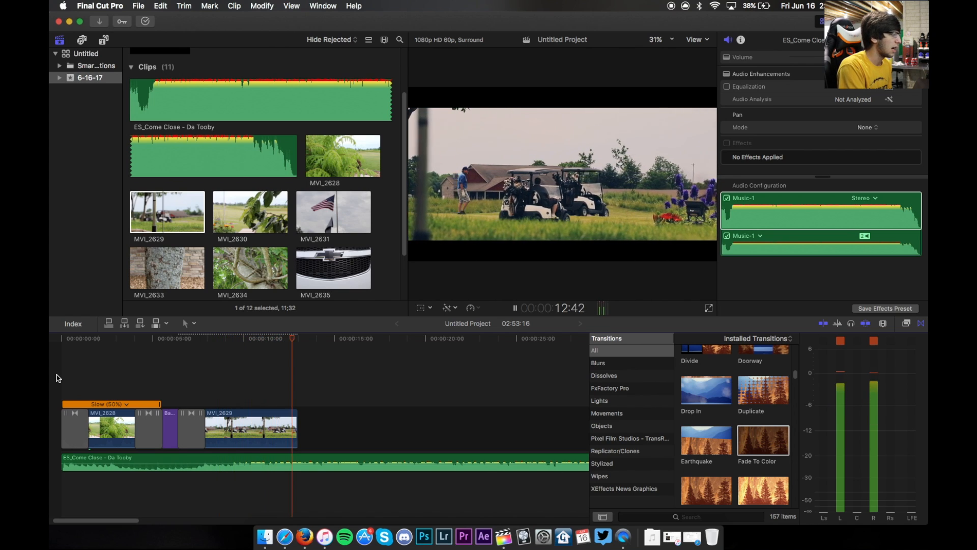
key("space")
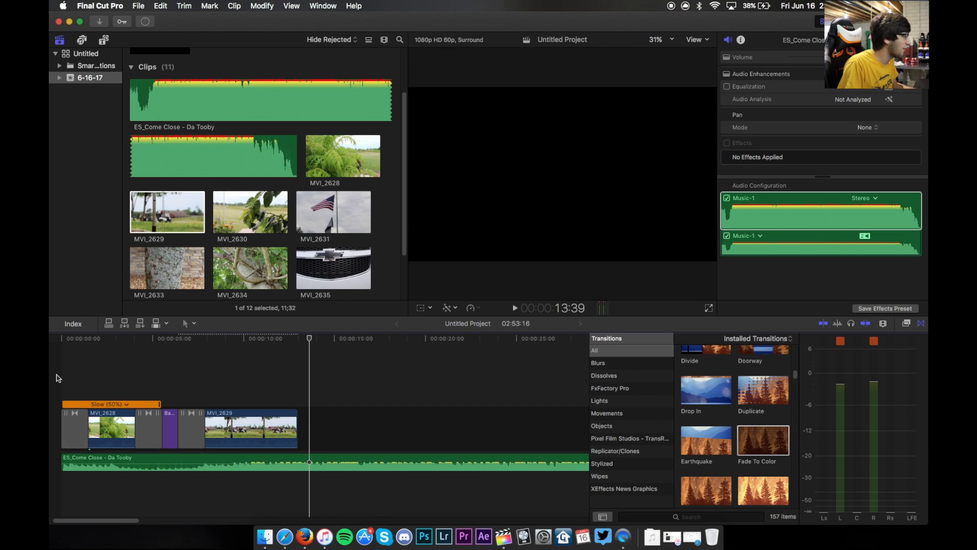
- Add clip MVI_2630 after MVI_2629 and paste the copied attributes onto it
left_click(244, 217)
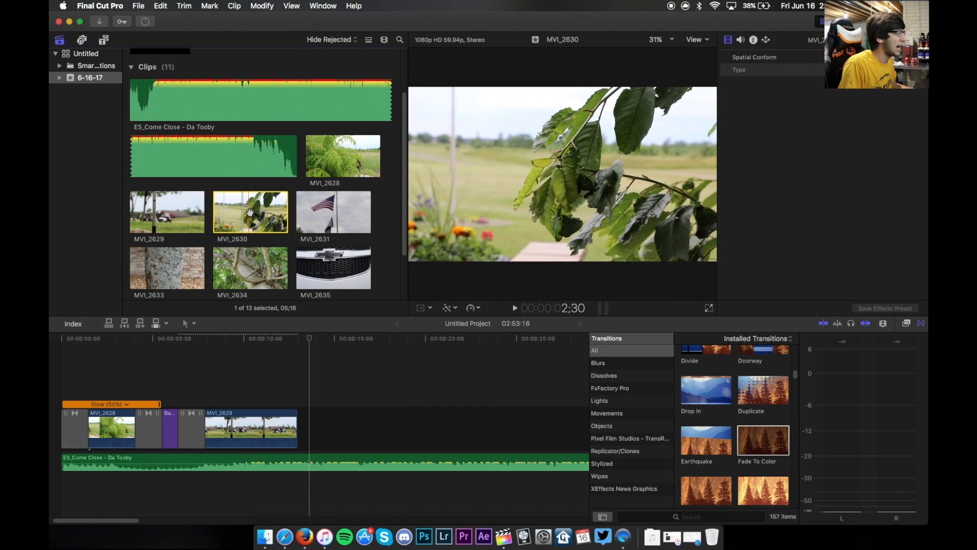
left_click_drag(253, 208, 305, 415)
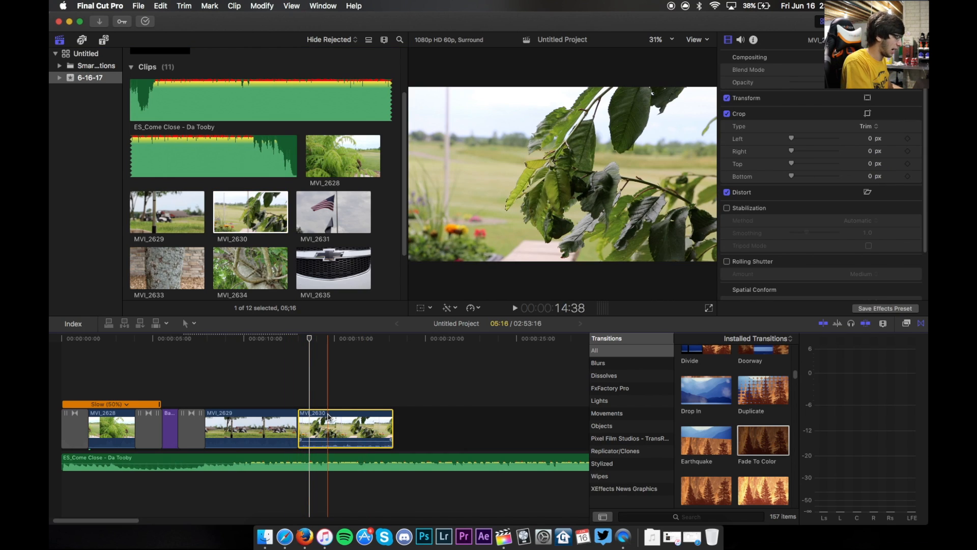
key("super+alt+v")
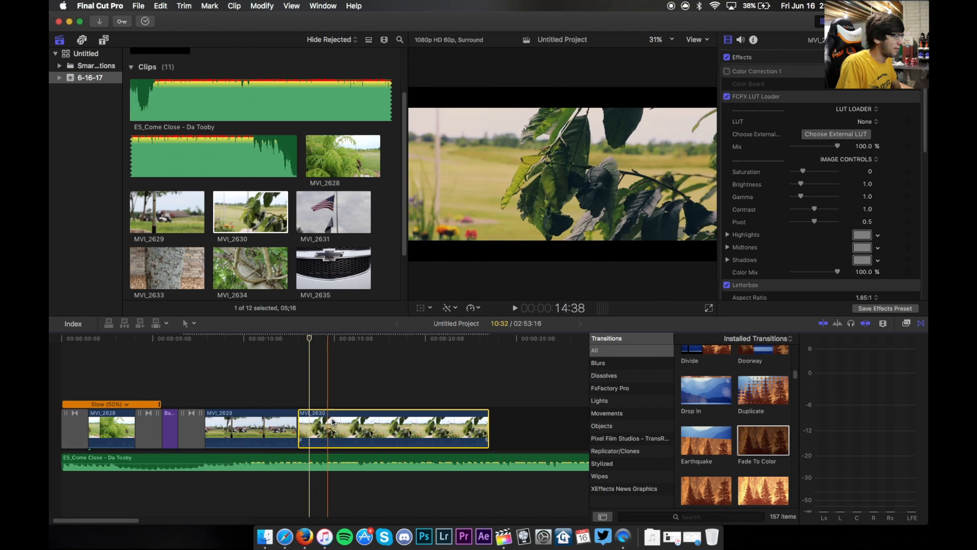
- Split MVI_2630 near its start and delete the opening section
left_click(356, 427)
key("a")
left_click(333, 425)
key("Delete")
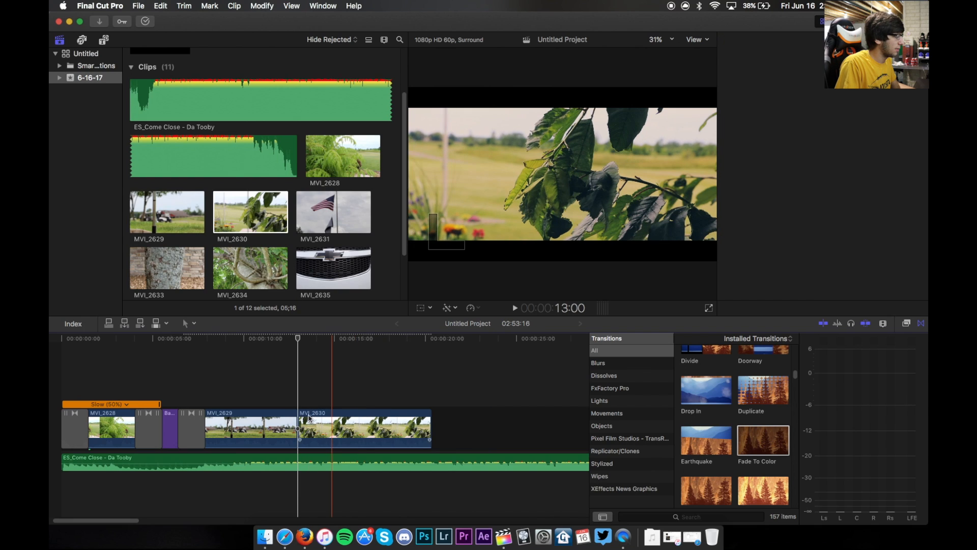
- Play back the edit across MVI_2629 and MVI_2630
left_click(309, 419)
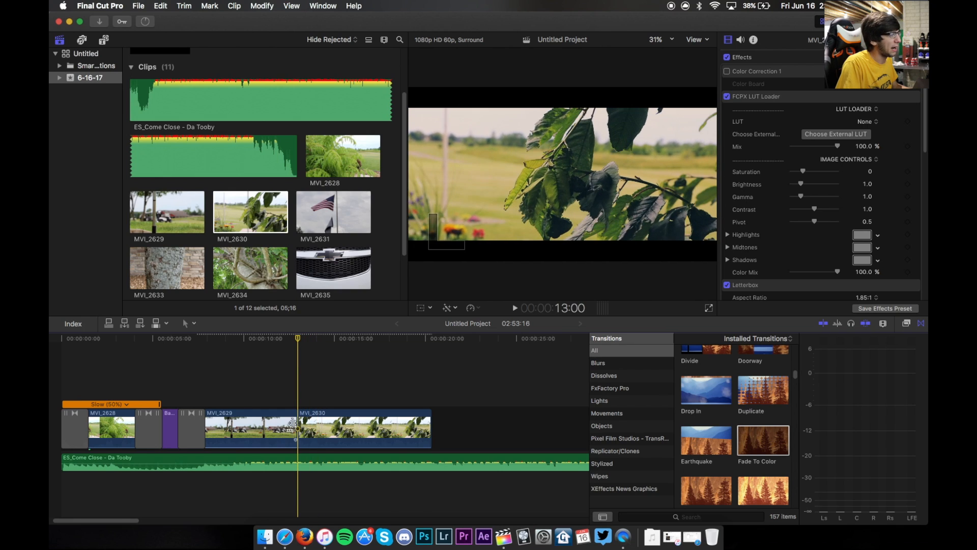
key("space")
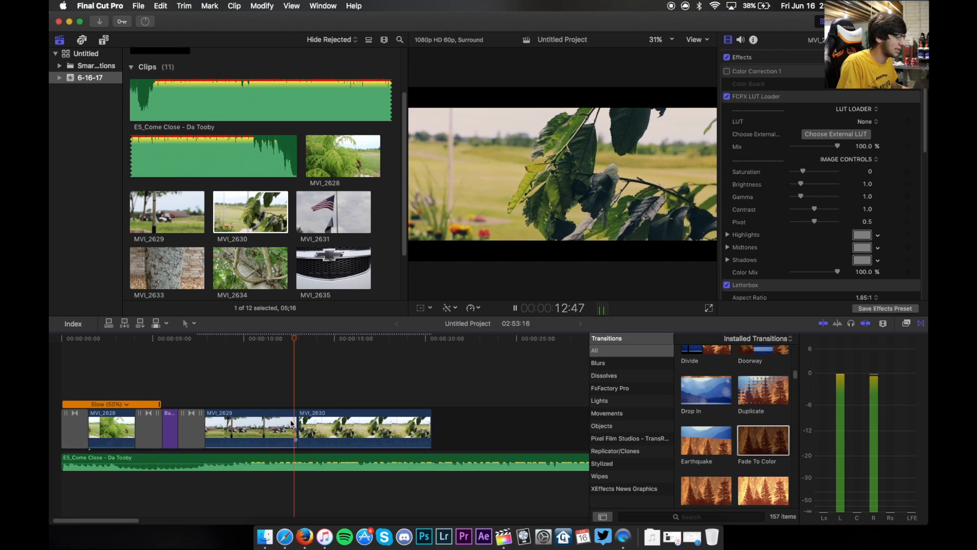
key("XF86AudioMute")
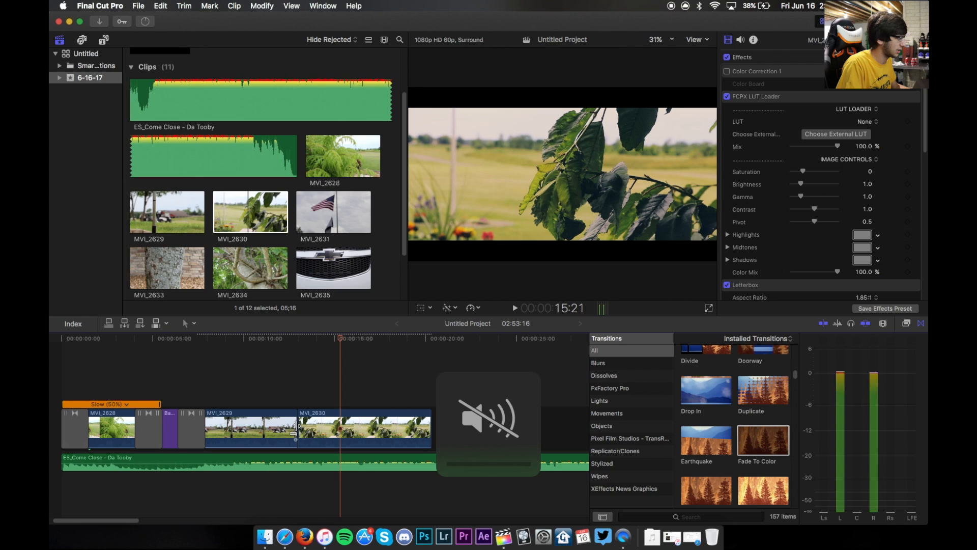
left_click_drag(358, 340, 293, 353)
key("XF86AudioMute")
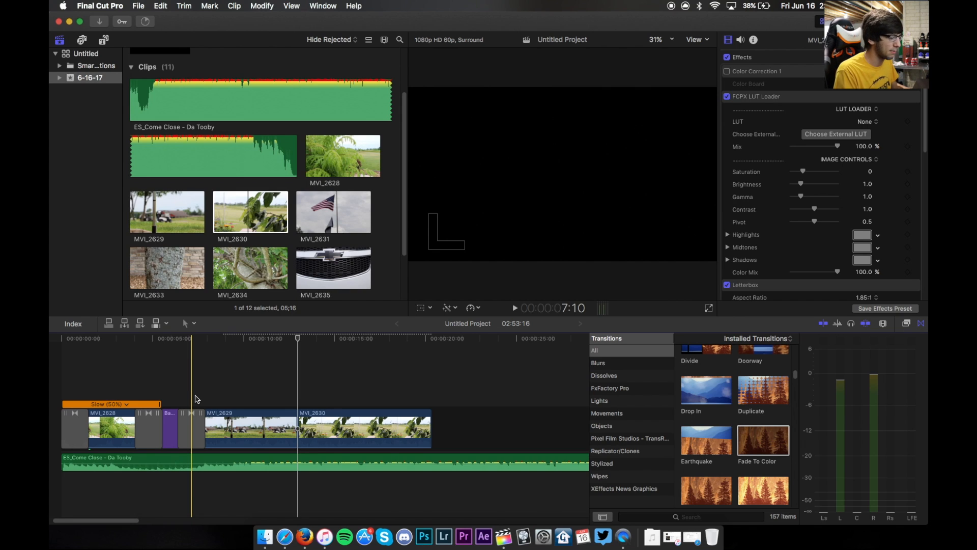
key("space")
key("XF86AudioLowerVolume")
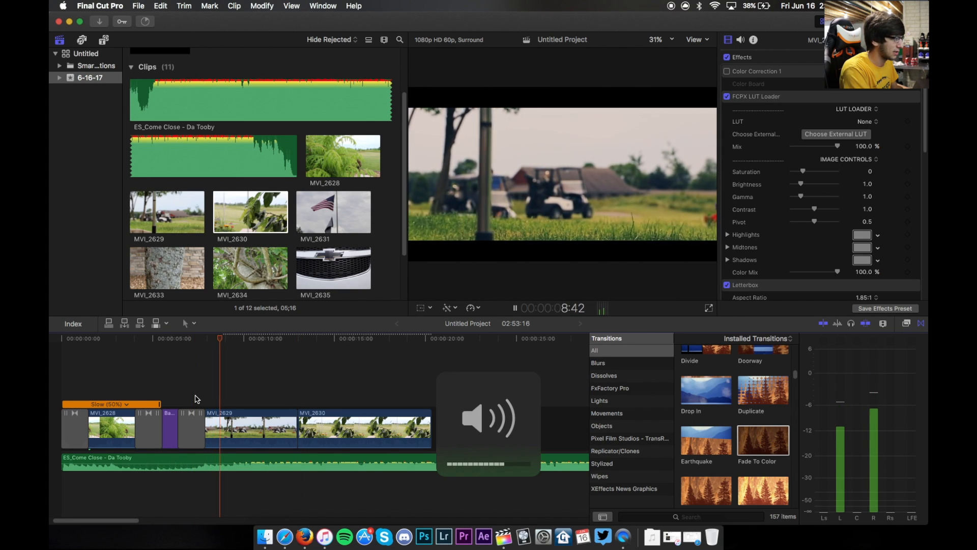
key("XF86AudioRaiseVolume")
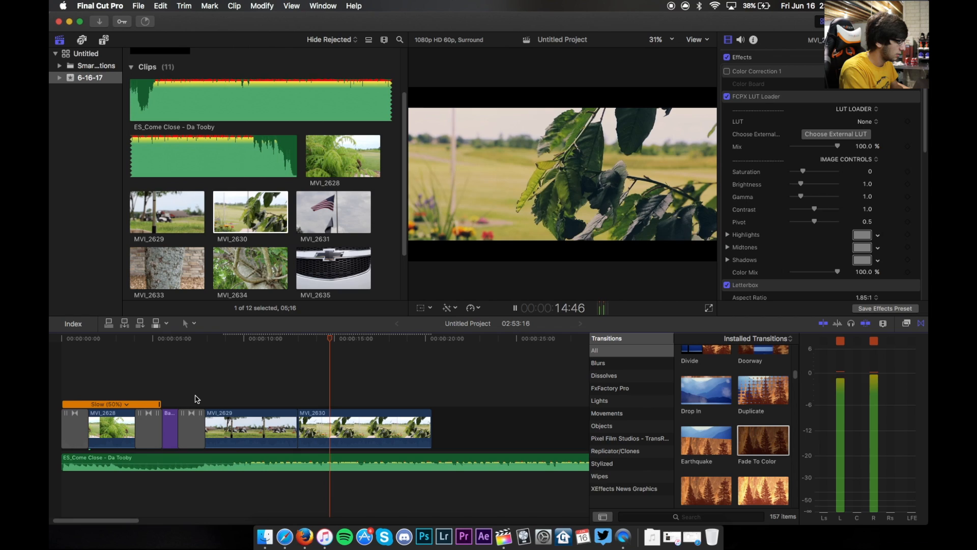
key("space")
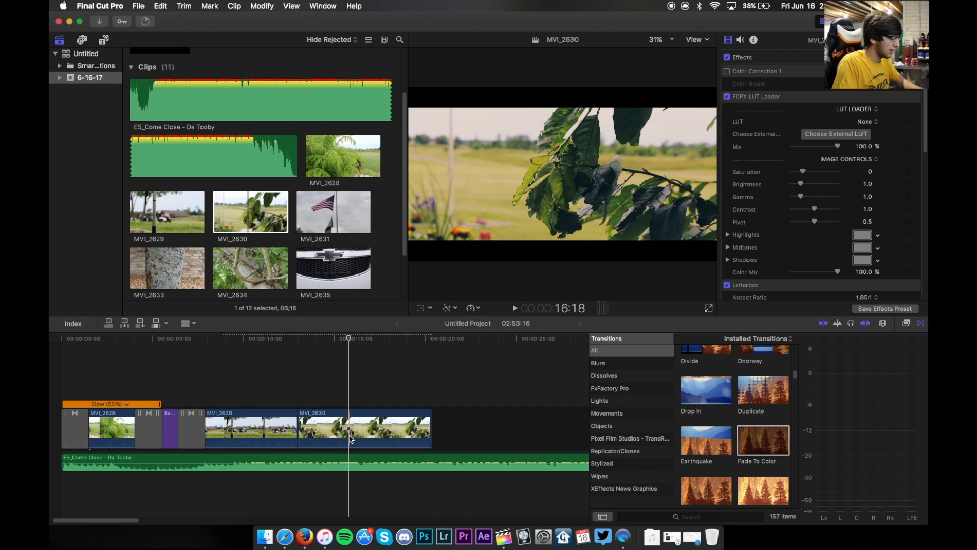
- Split MVI_2630 near its end and delete the part after the cut
left_click(350, 437)
left_click(386, 432)
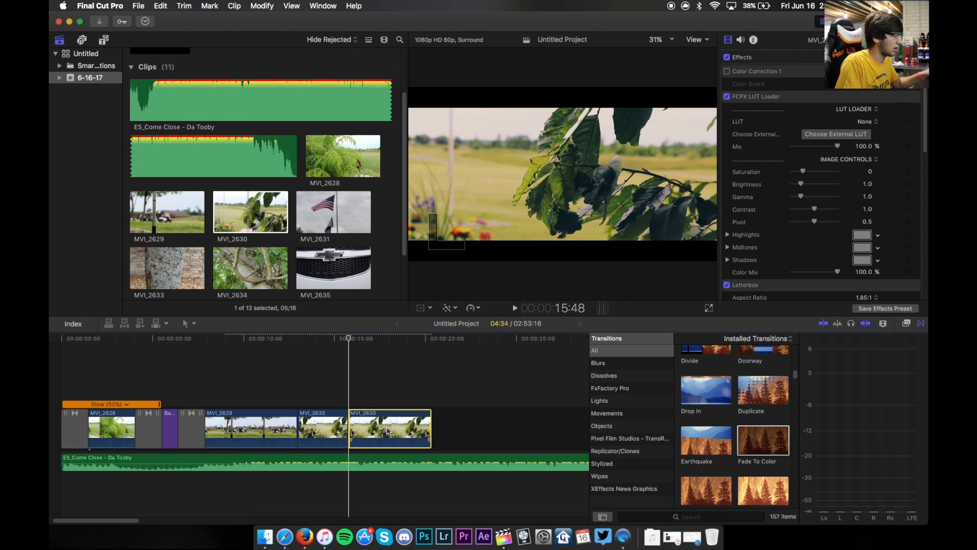
key("BackSpace")
- Add clip MVI_2631 to the end of the timeline and cut away its opening section
left_click(328, 209)
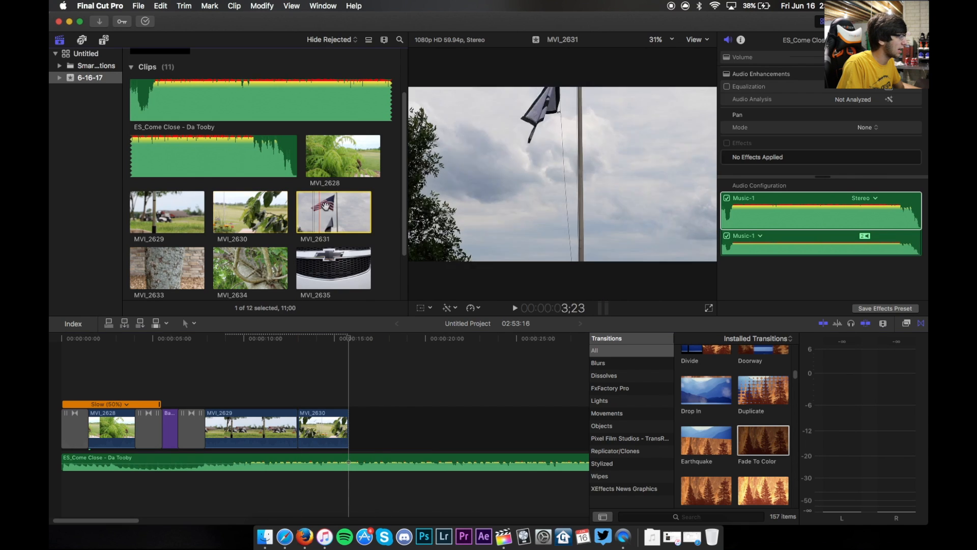
left_click_drag(328, 208, 407, 421)
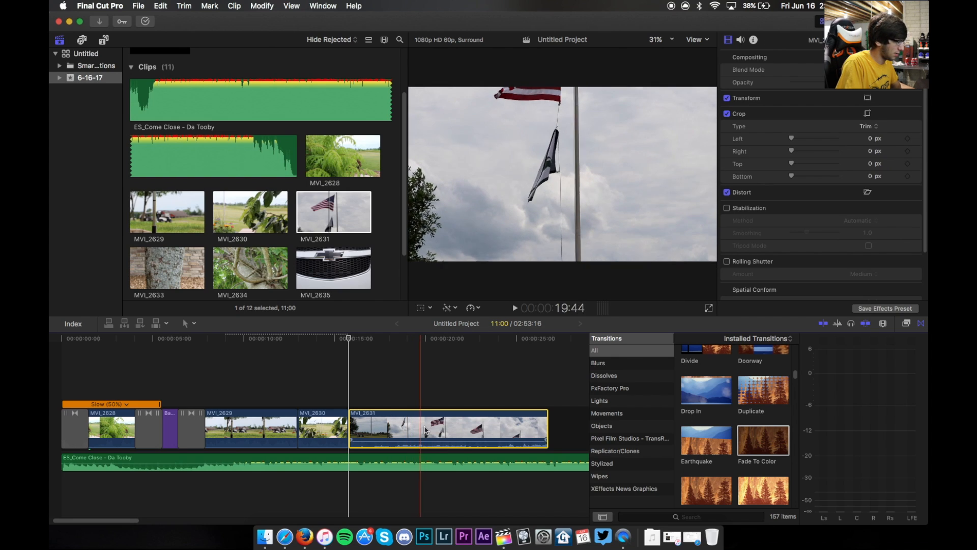
key("cmd+b")
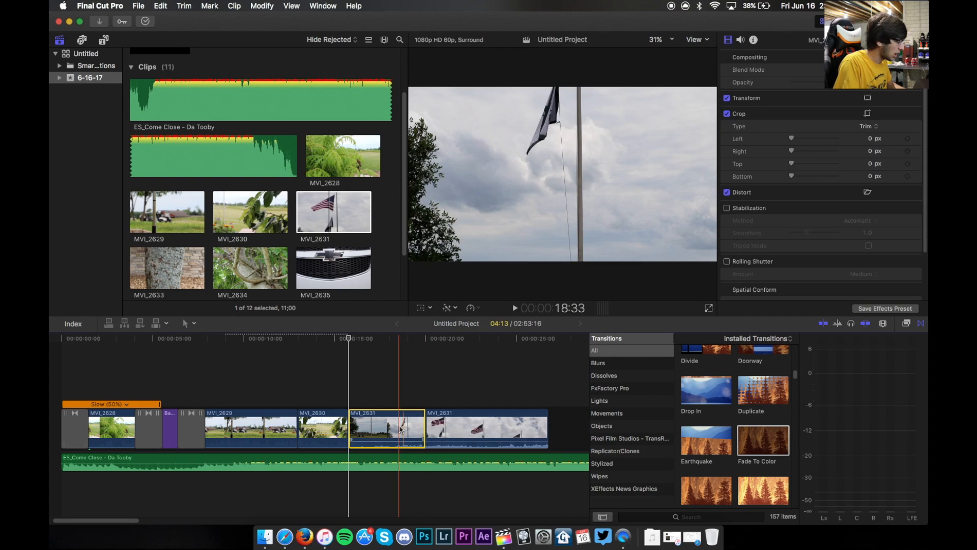
key("BackSpace")
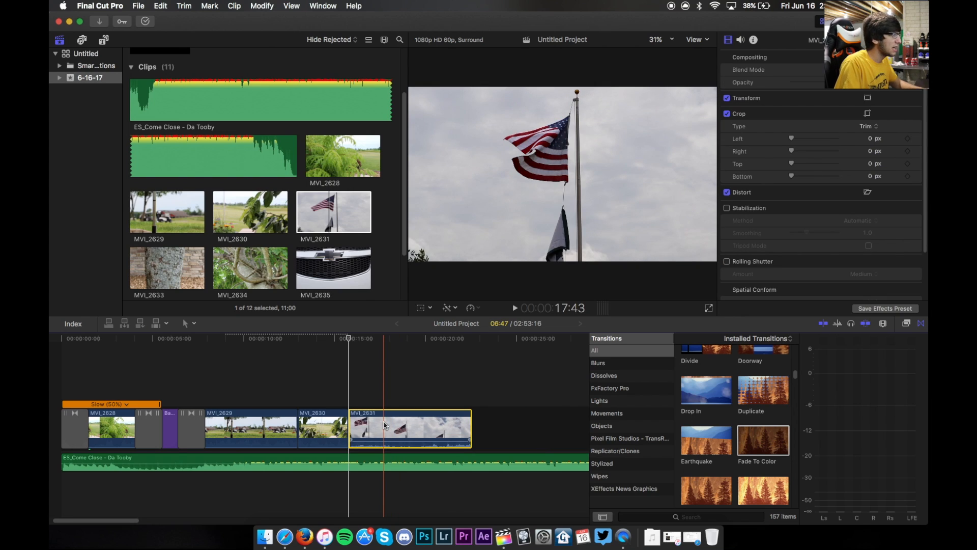
- Paste the copied attributes onto MVI_2631 and trim off another section from its start
key("alt+super+v")
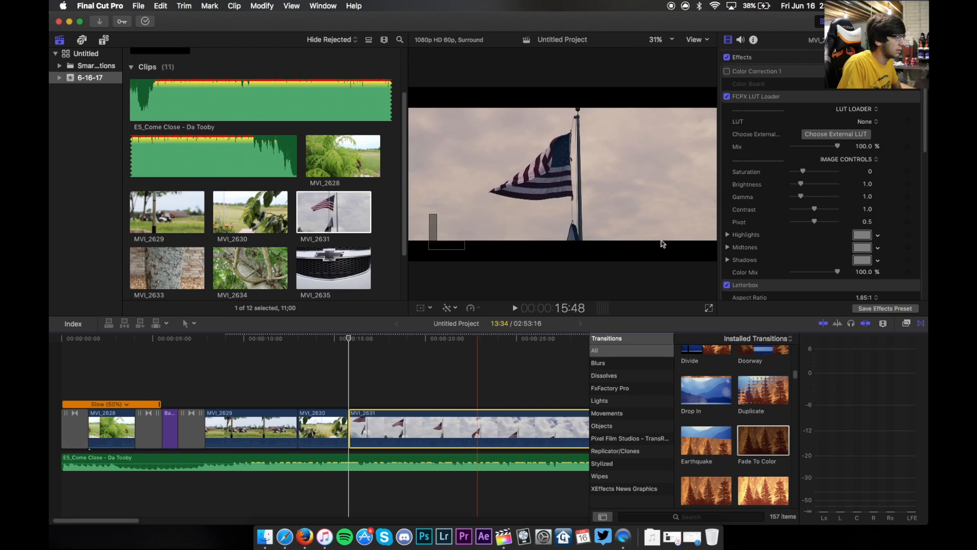
key("super+b")
left_click(369, 424)
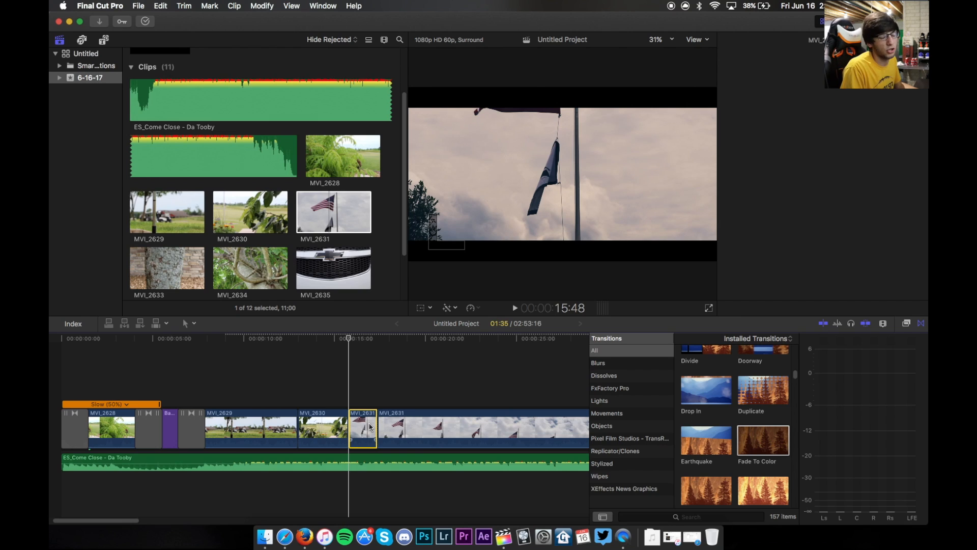
key("Delete")
key("super+4")
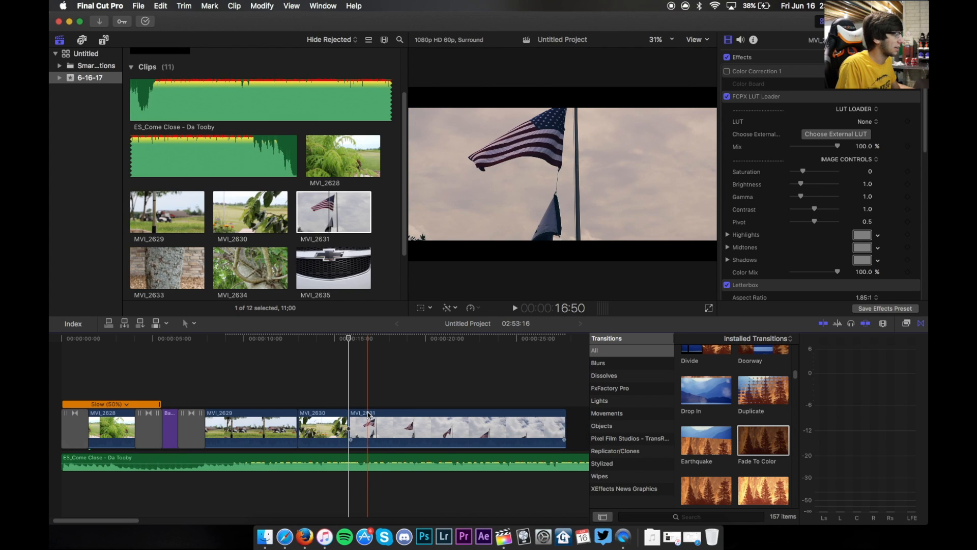
- Play through MVI_2631, split it partway, and delete the part after the cut
key("space")
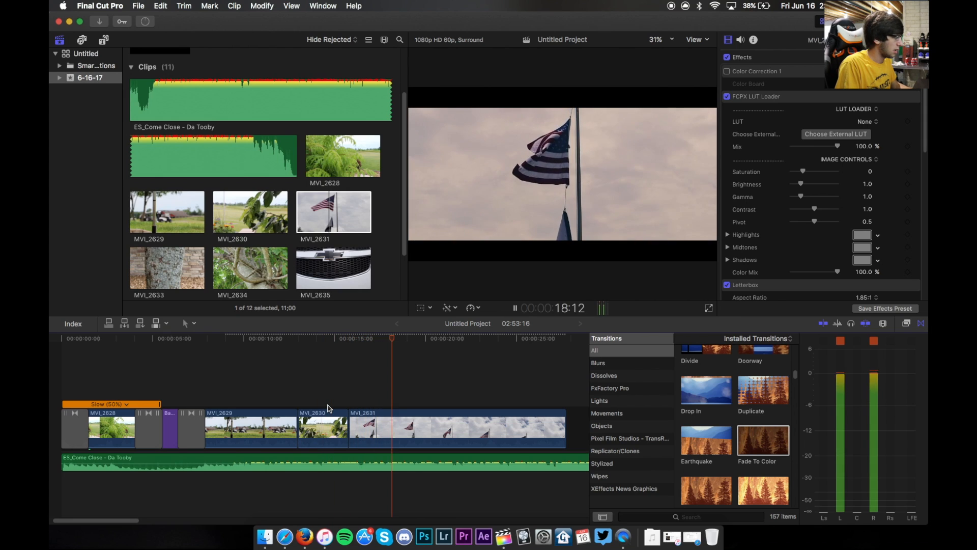
key("space")
key("super+b")
left_click(437, 429)
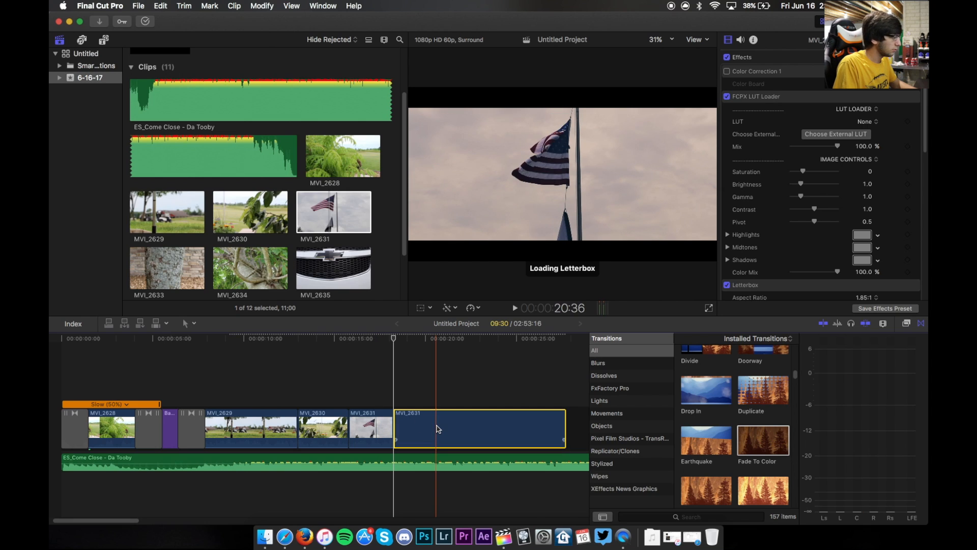
key("Delete")
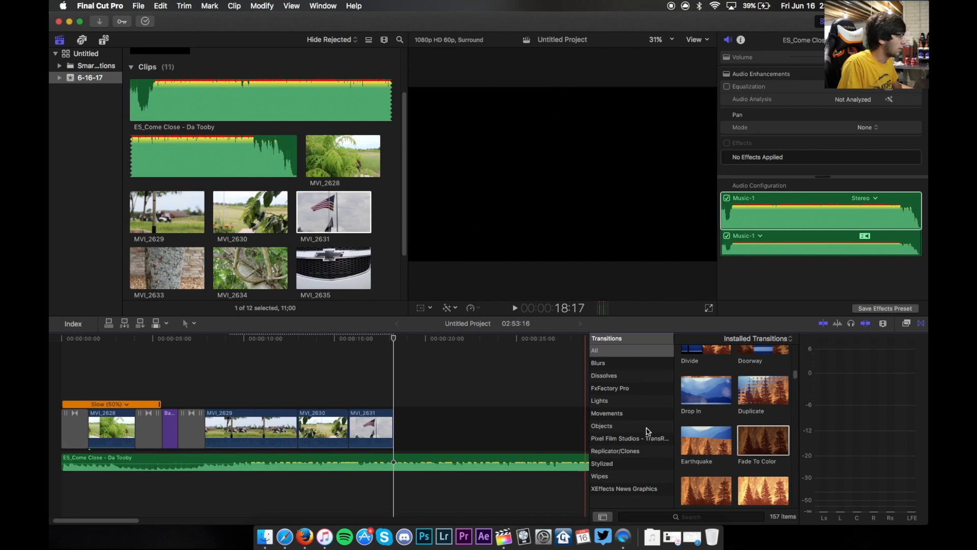
- Add clip MVI_2633 to the end of the timeline and paste the copied attributes onto it
scroll(191, 260, "down", 2)
left_click(173, 243)
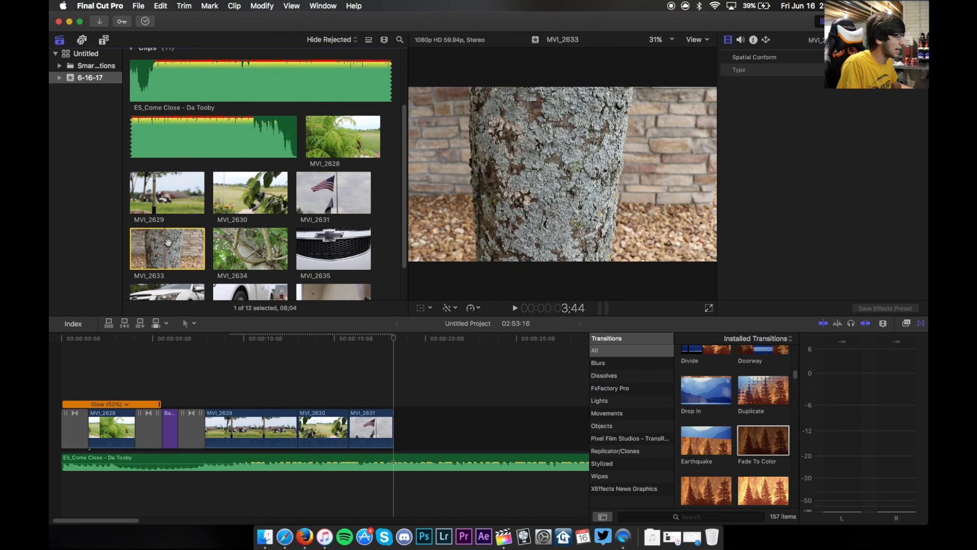
left_click_drag(173, 243, 445, 422)
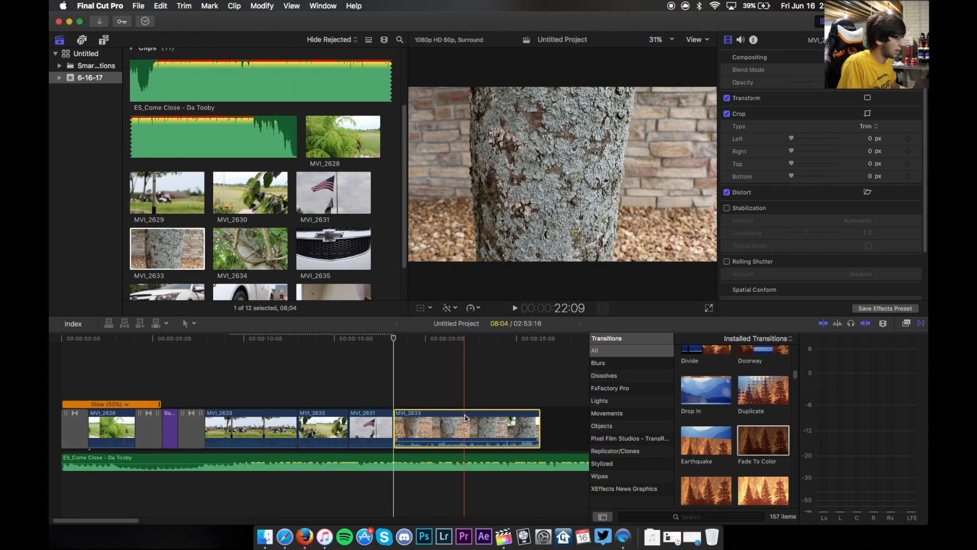
key("super+alt+v")
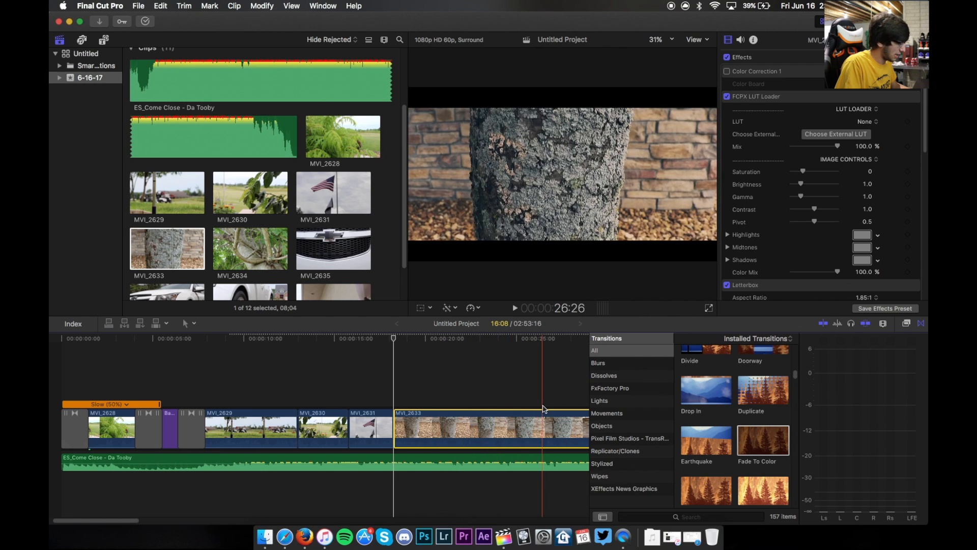
- Undo the last change to MVI_2633
key("super+z")
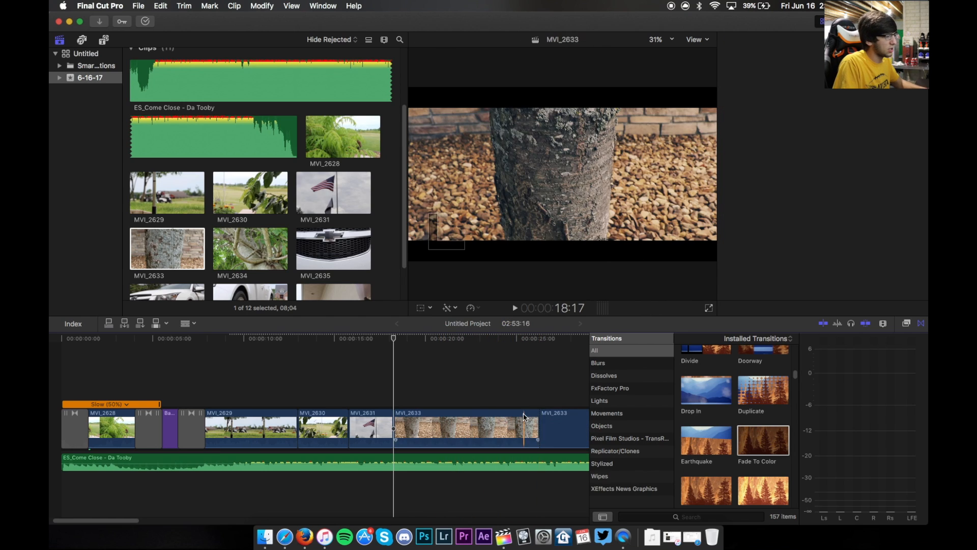
left_click(522, 420)
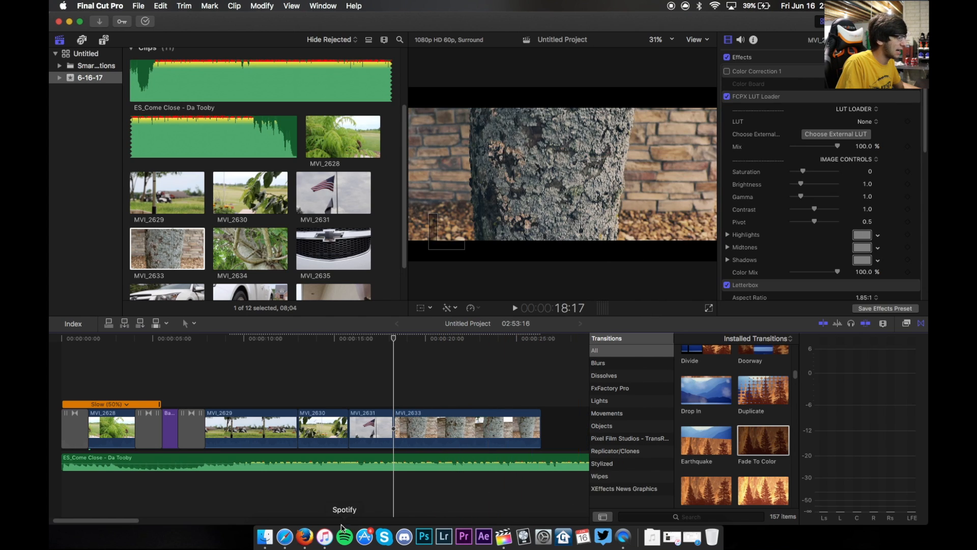
scroll(129, 521, "right", 2)
left_click_drag(129, 521, 131, 519)
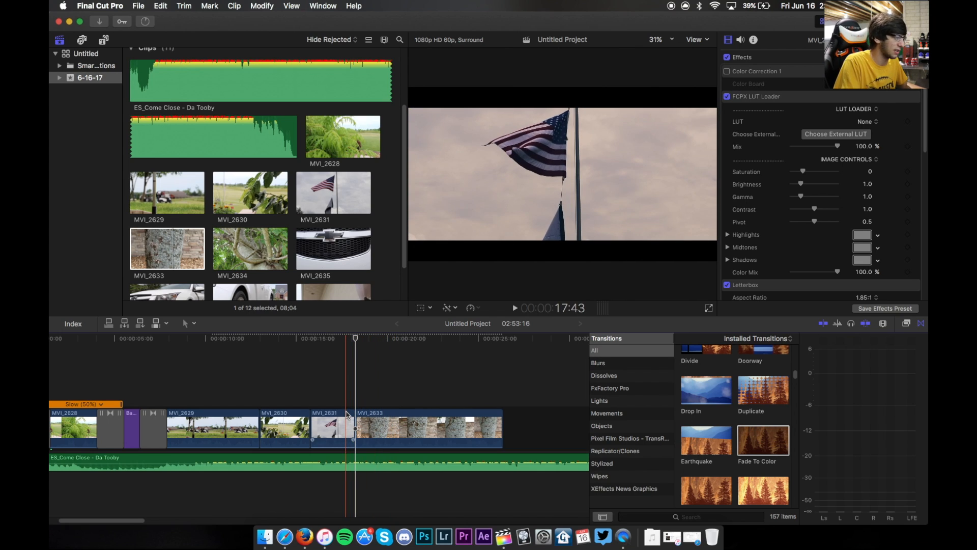
- Review the edit, split MVI_2633 partway, and delete the section after the cut
left_click(294, 410)
key("space")
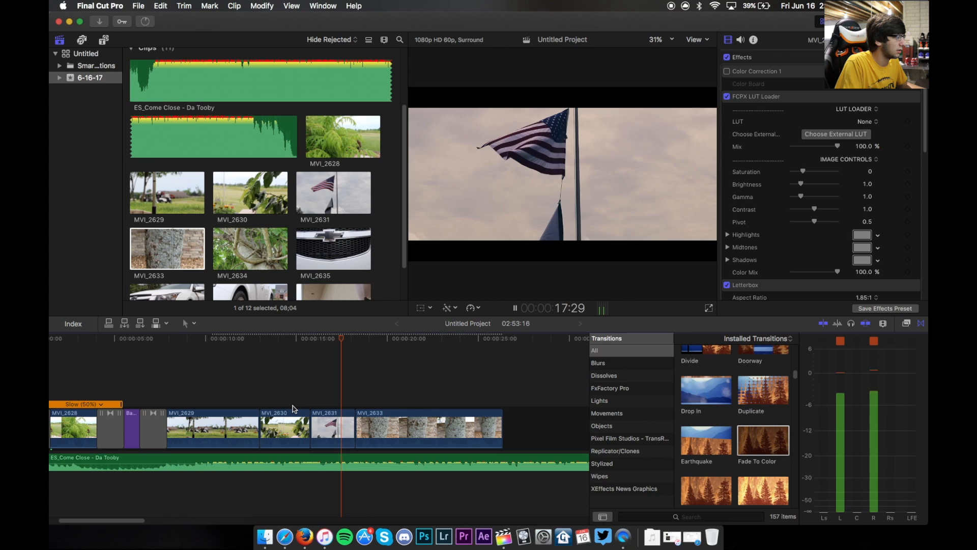
key("space")
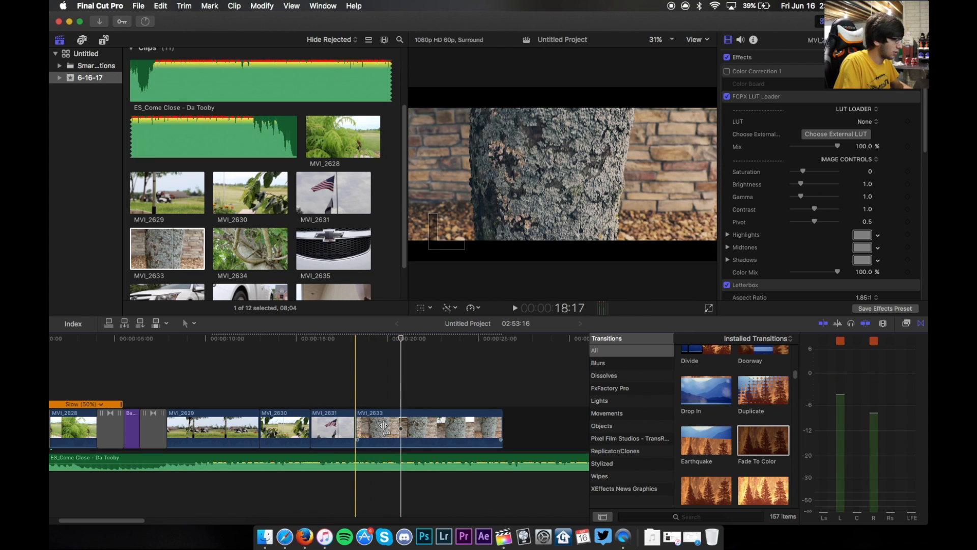
key("super+b")
left_click(446, 433)
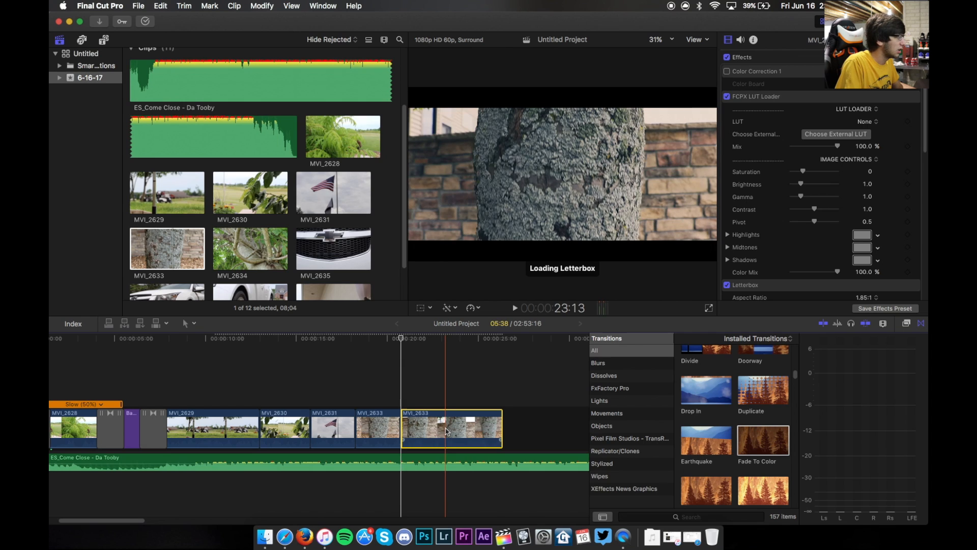
key("Delete")
- Append clip MVI_2634 to the end of the timeline
left_click(252, 248)
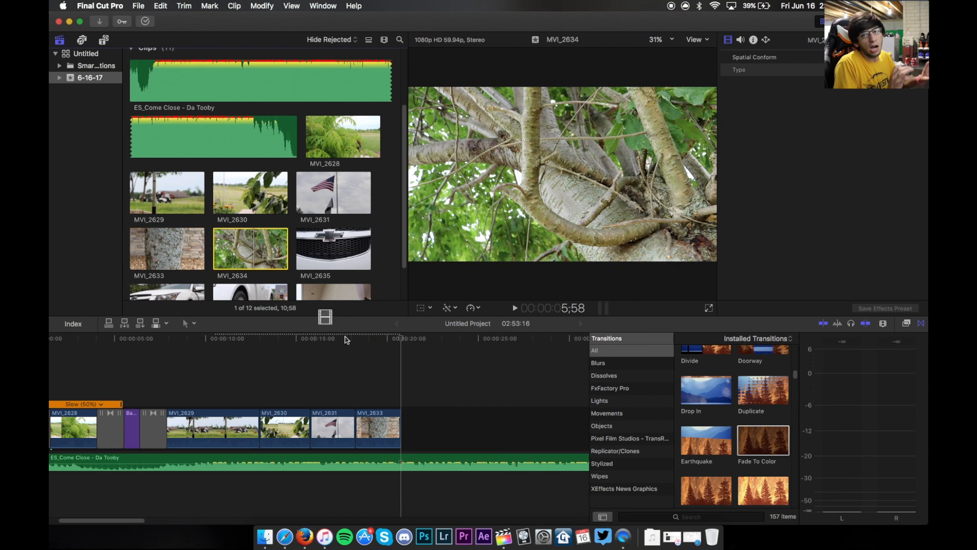
key("e")
left_click(456, 424)
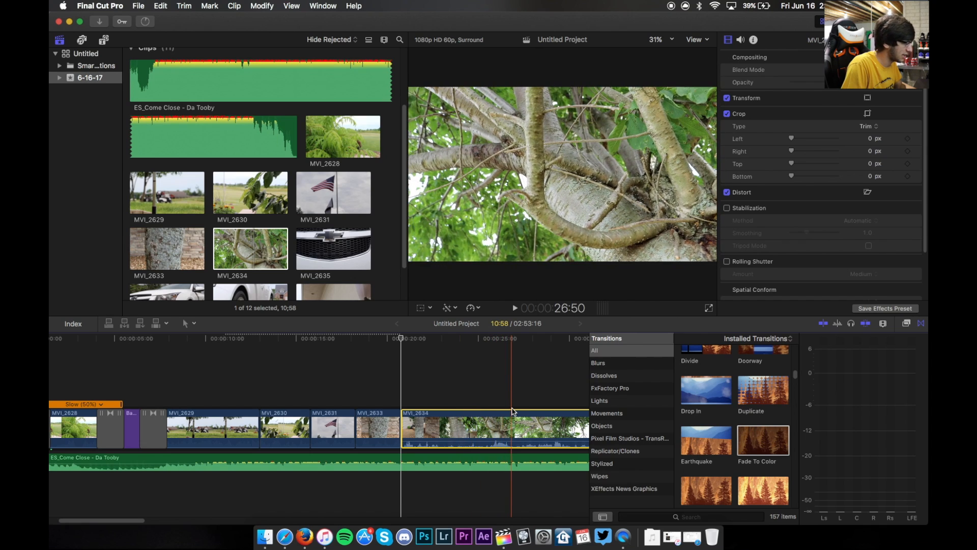
- Try trimming MVI_2634's end by splitting it and deleting the later part, then undo it
key("super+b")
left_click(494, 418)
key("Delete")
left_click(442, 419)
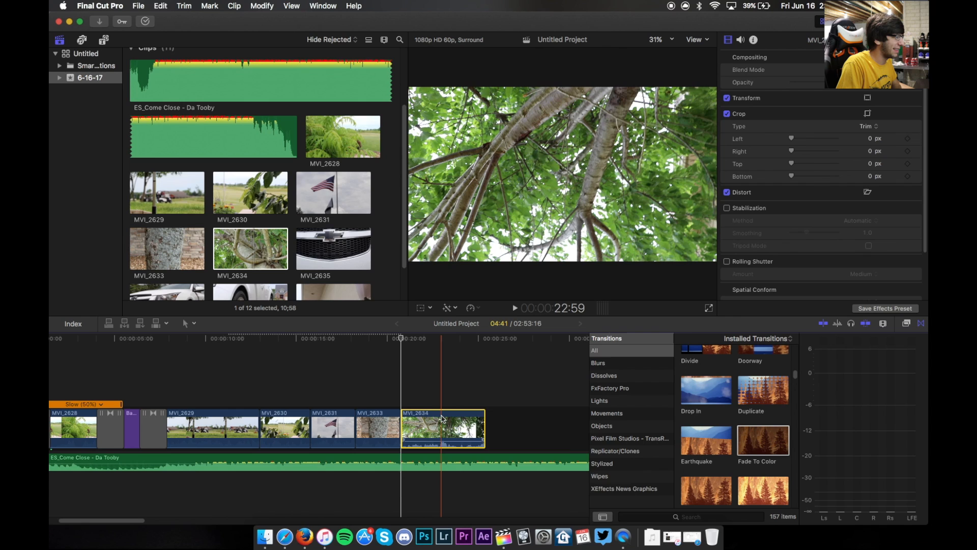
key("super+z")
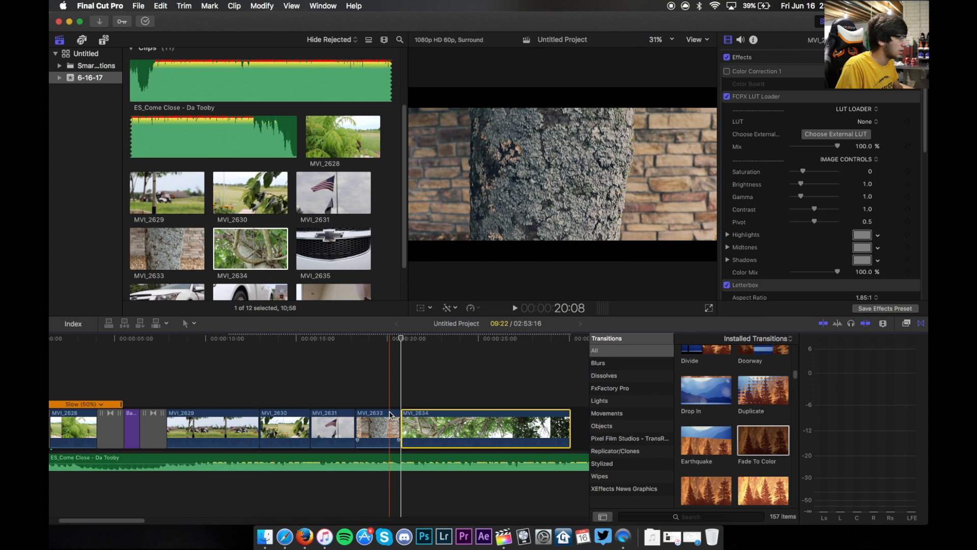
- Play back the end of MVI_2634, split it at the stopping point, and delete the section after the cut
key("space")
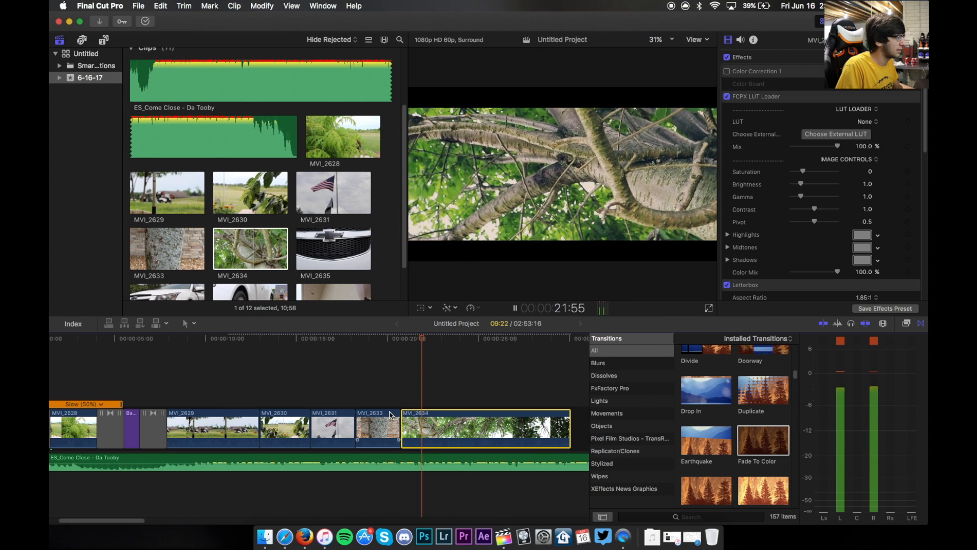
key("space")
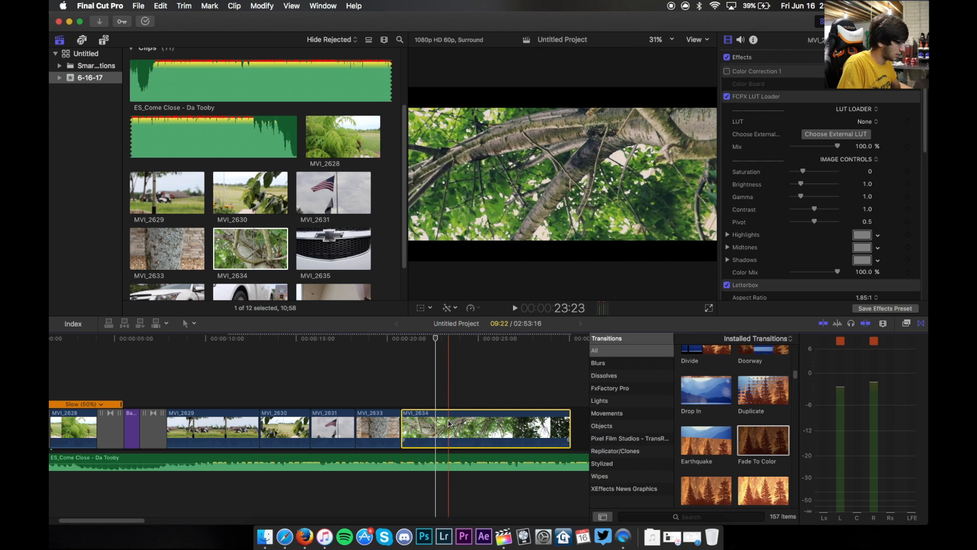
key("super+b")
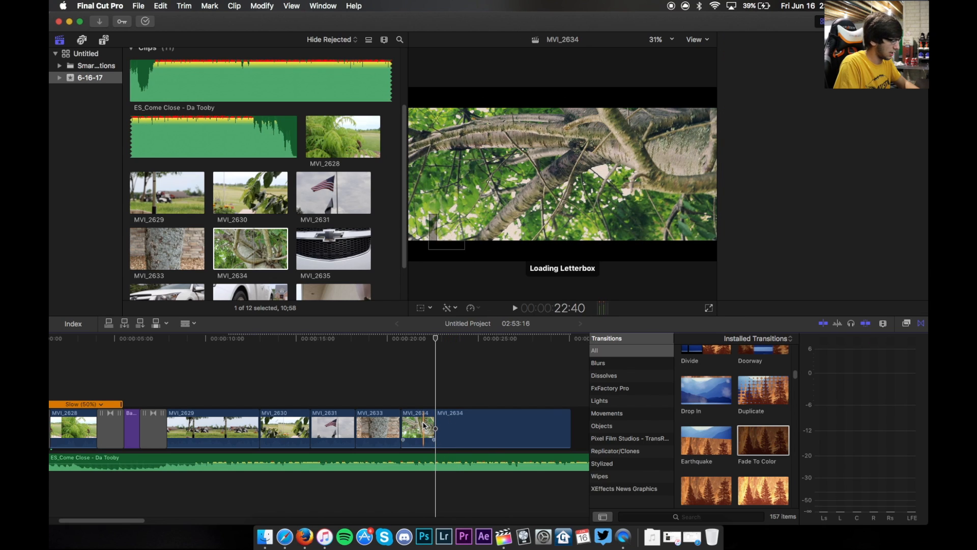
key("Delete")
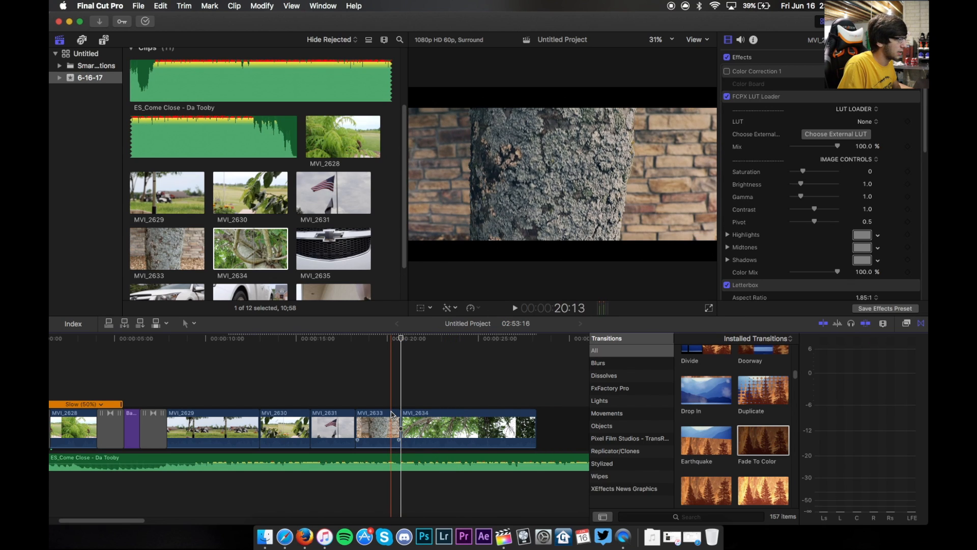
- Review the shortened MVI_2634 and trim its end further by splitting it again and deleting the later piece
key("space")
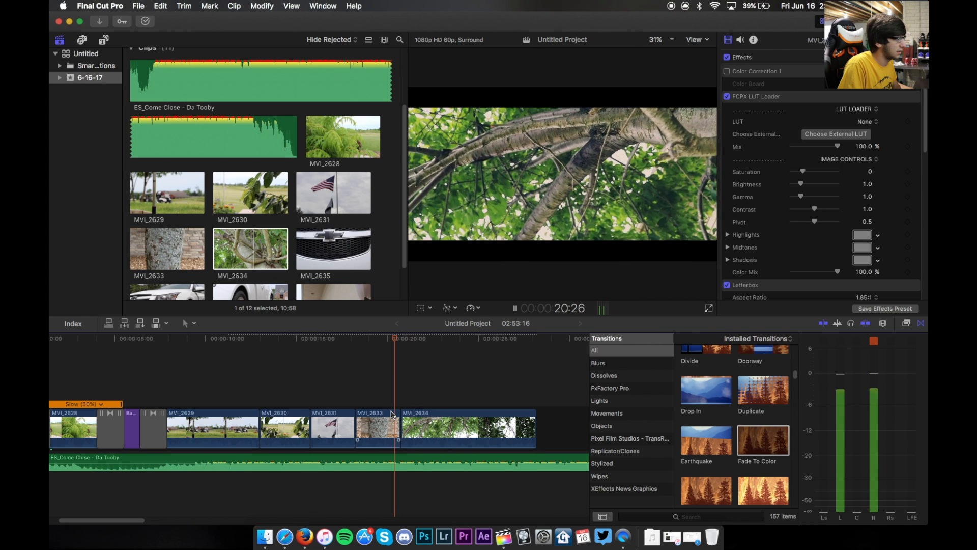
key("space")
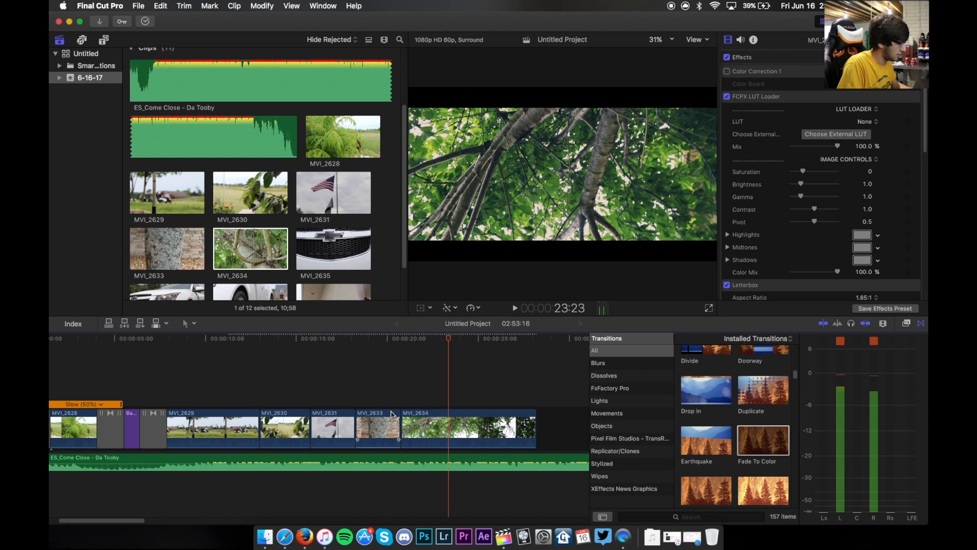
key("super+b")
left_click(475, 423)
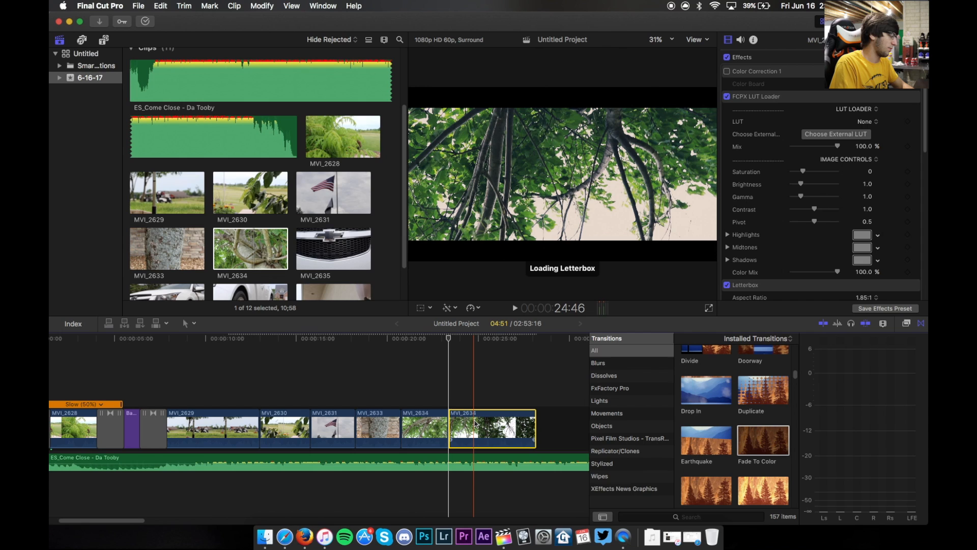
key("Delete")
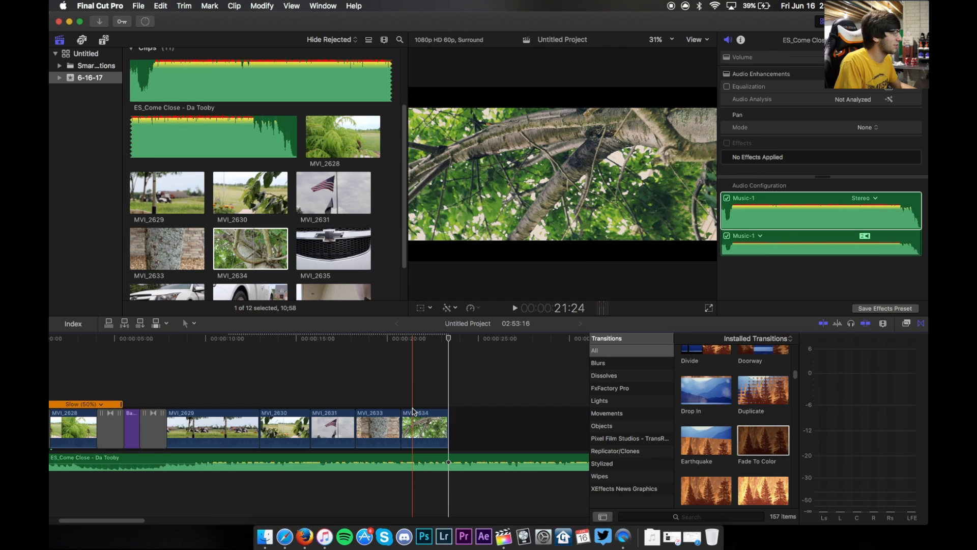
- Append clip MVI_2635 from the browser to the end of the timeline
left_click_drag(341, 247, 526, 429)
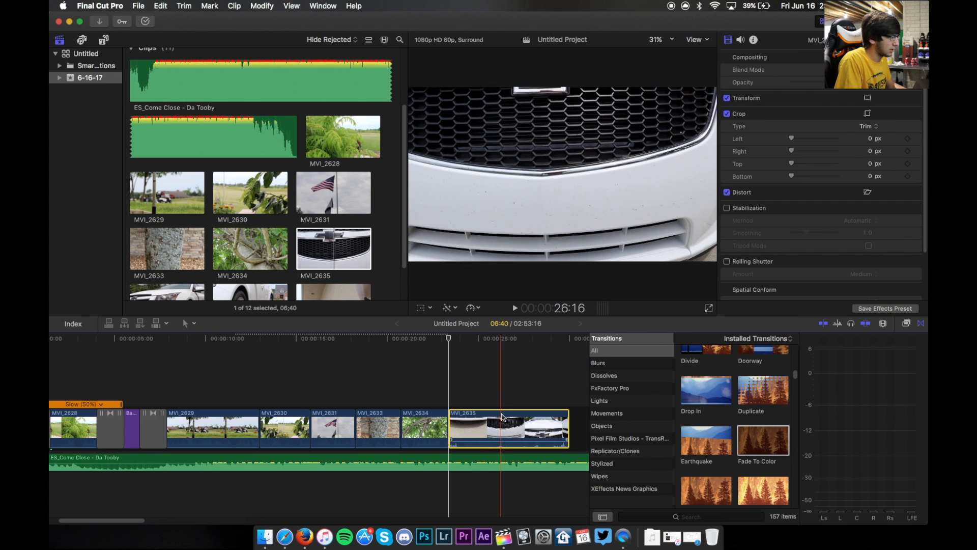
key("b")
left_click(499, 417)
key("a")
left_click(485, 419)
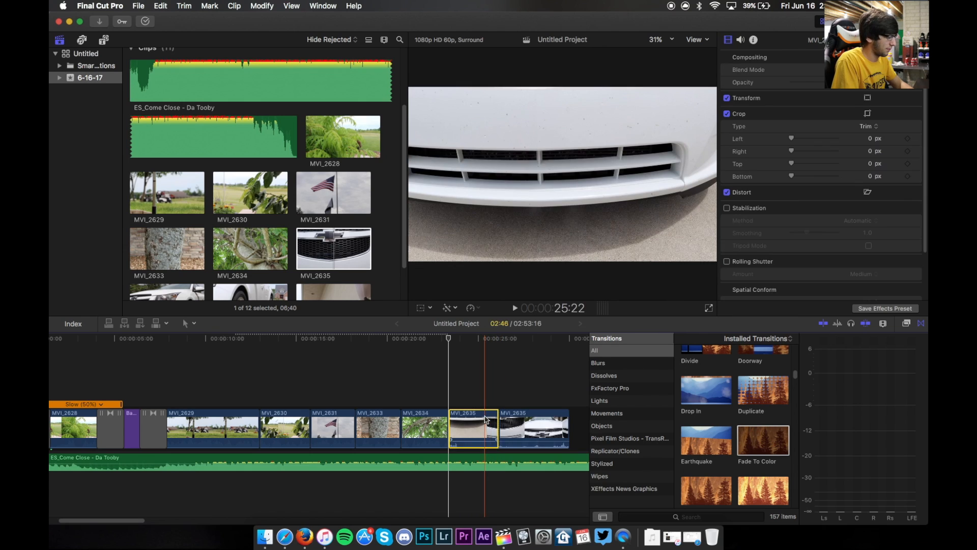
key("super+z")
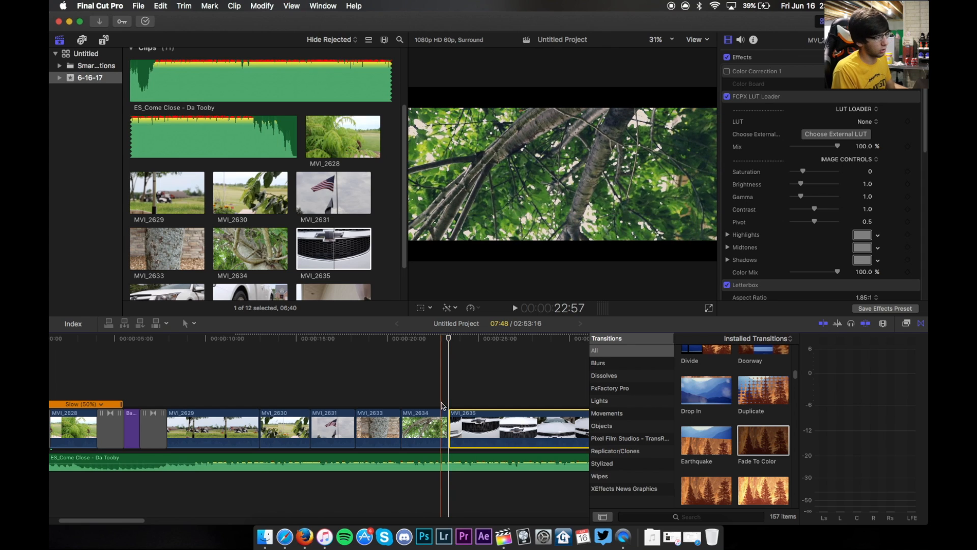
- Hide the transitions browser, split MVI_2635 at two points, and delete the section near its end
left_click(922, 324)
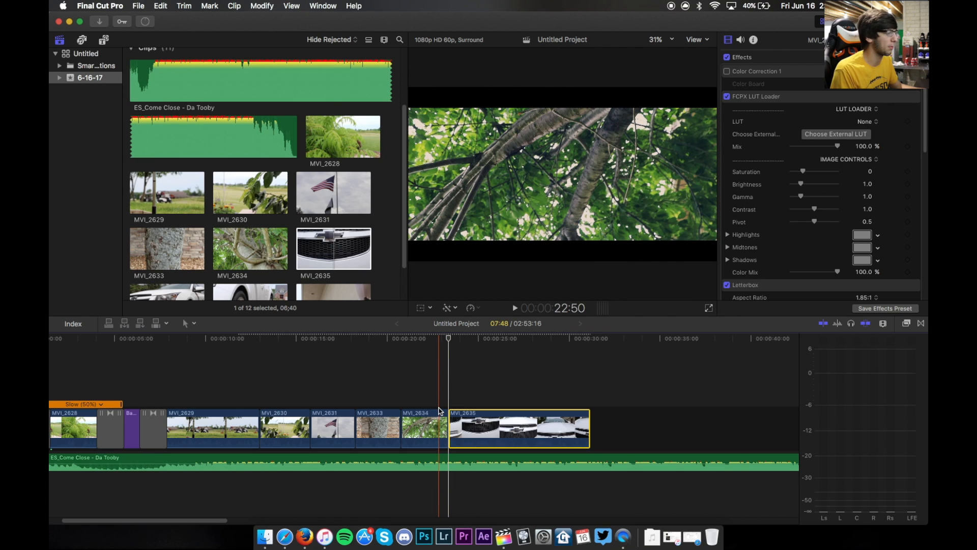
key("space")
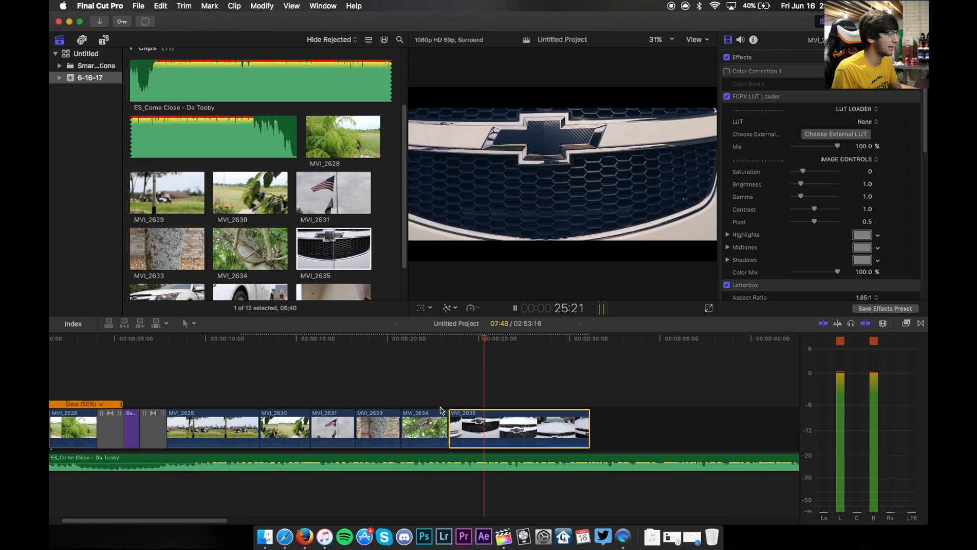
key("space")
key("b")
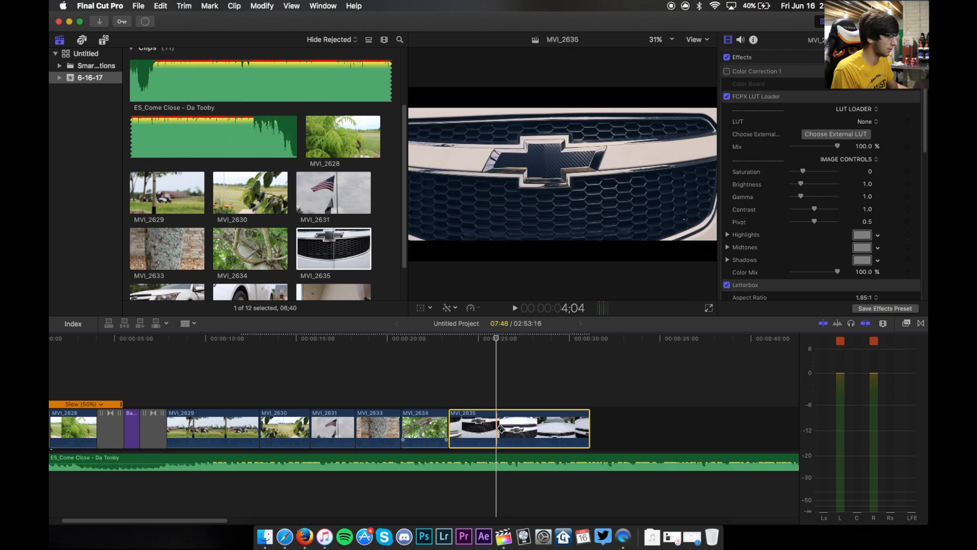
left_click(497, 429)
key("a")
left_click(536, 429)
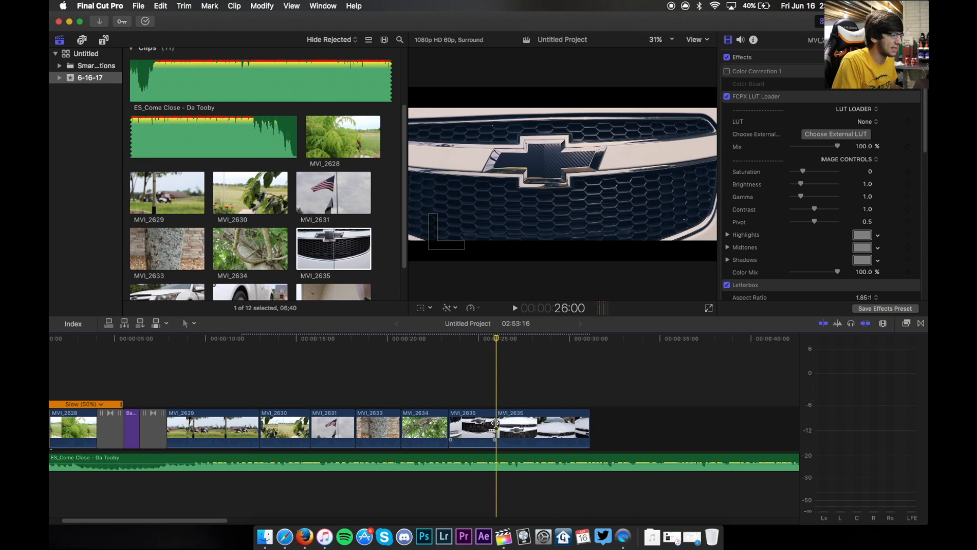
key("b")
left_click(533, 422)
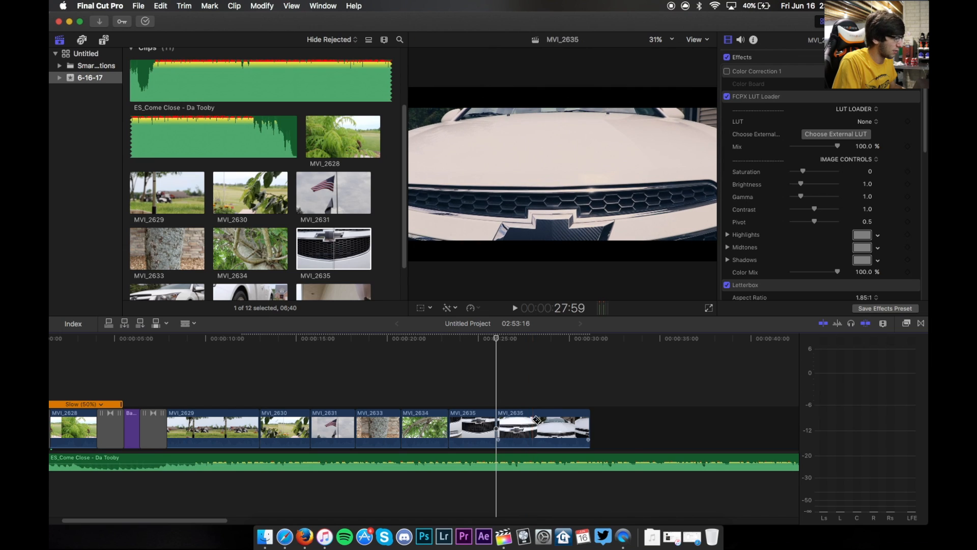
key("a")
left_click(527, 422)
key("Delete")
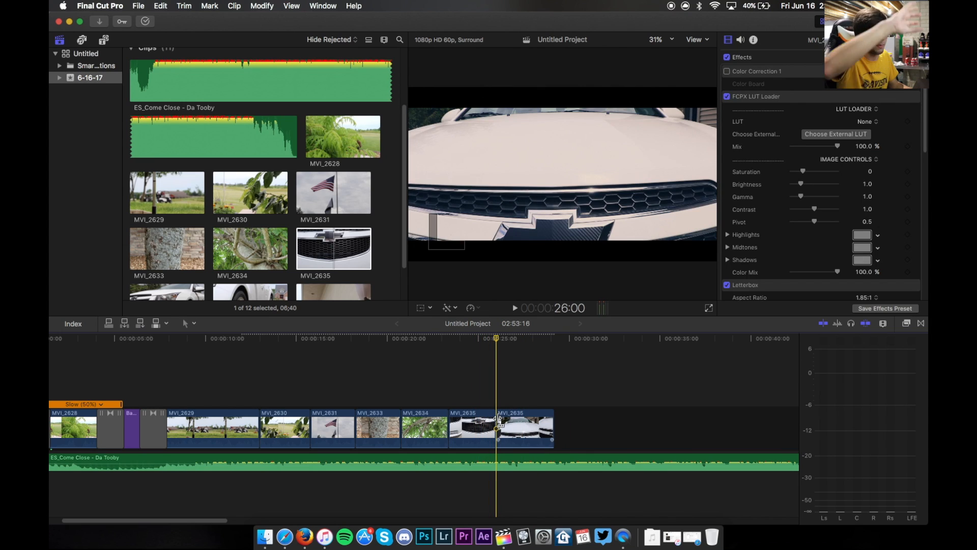
- Review playback and trim a little more off MVI_2635's end by splitting and deleting its last piece
left_click(440, 383)
key("space")
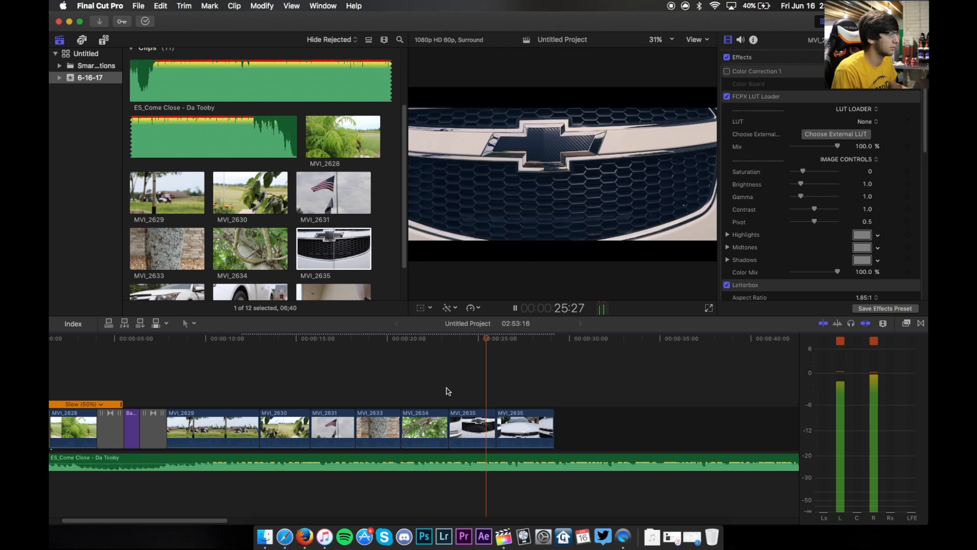
key("space")
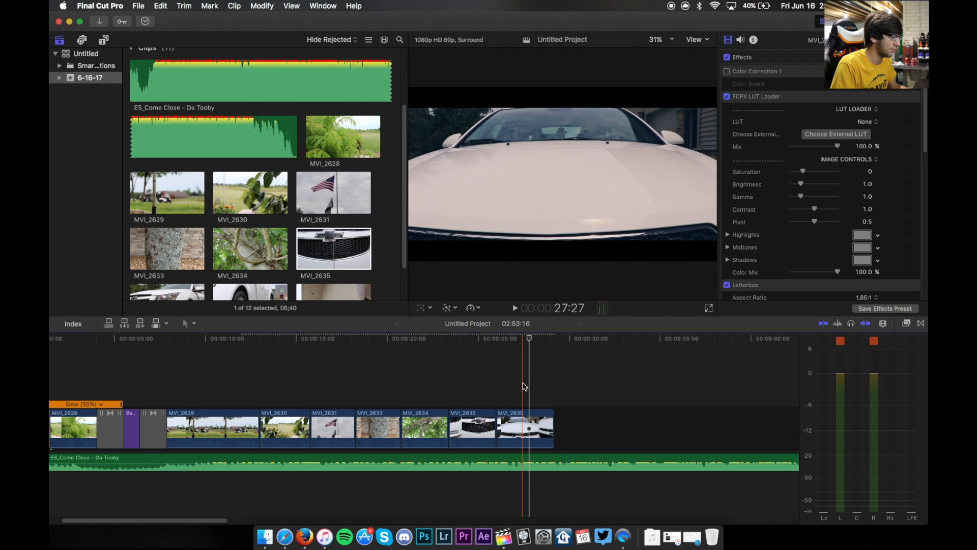
key("space")
key("space")
key("b")
left_click(543, 414)
key("a")
left_click(552, 417)
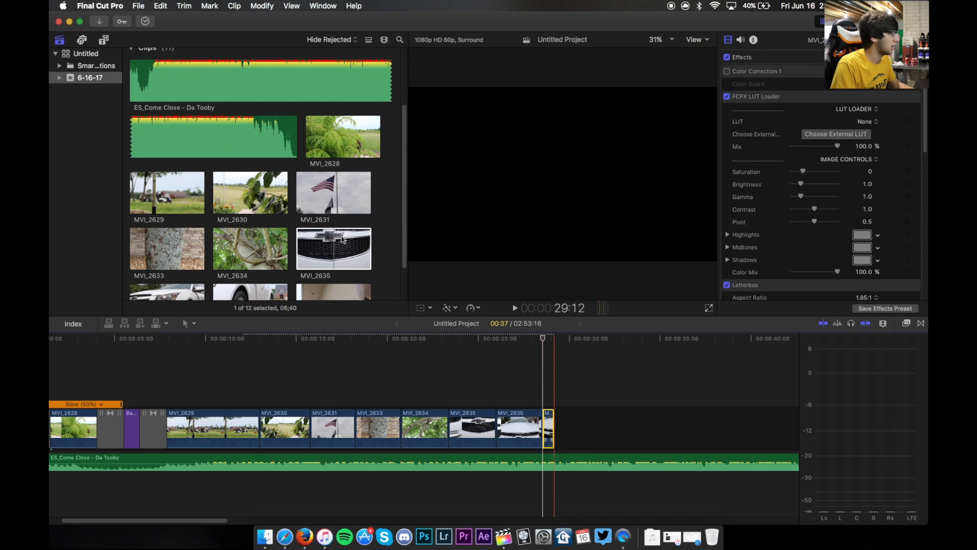
key("Delete")
- Append clip MVI_2636 to the end of the timeline and paste the copied effects onto it
scroll(254, 204, "down", 2)
left_click(155, 253)
left_click_drag(154, 253, 562, 423)
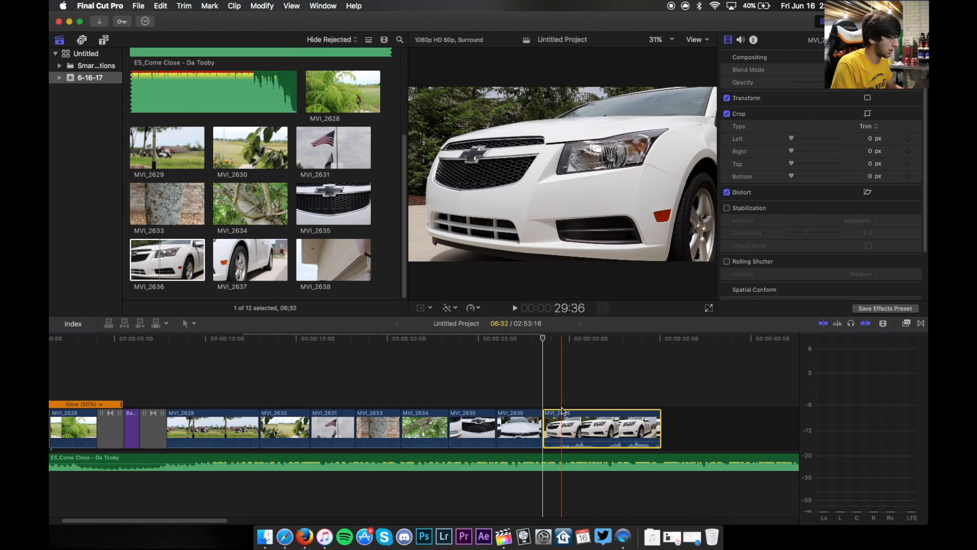
key("super+alt+v")
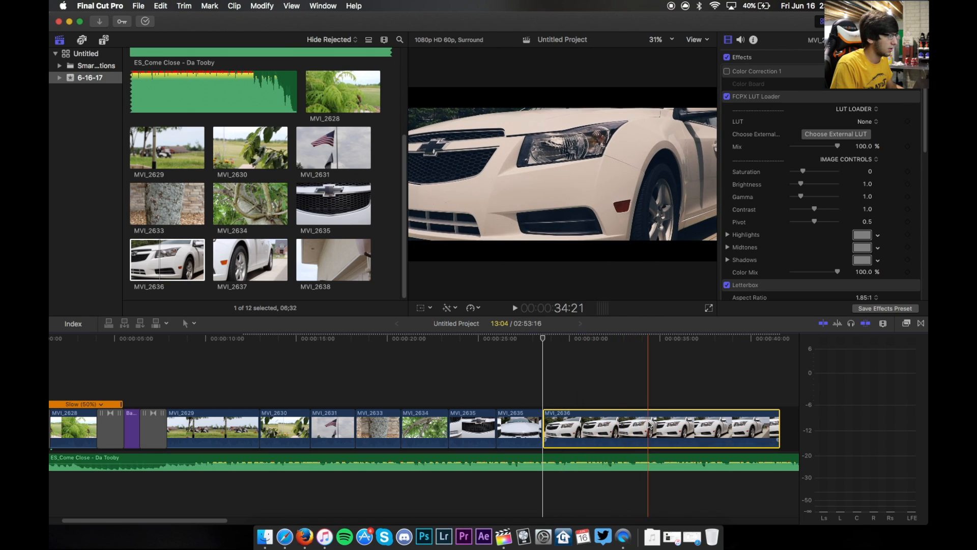
- Split MVI_2636 with the Blade tool and delete its opening section
key("b")
left_click(638, 428)
key("a")
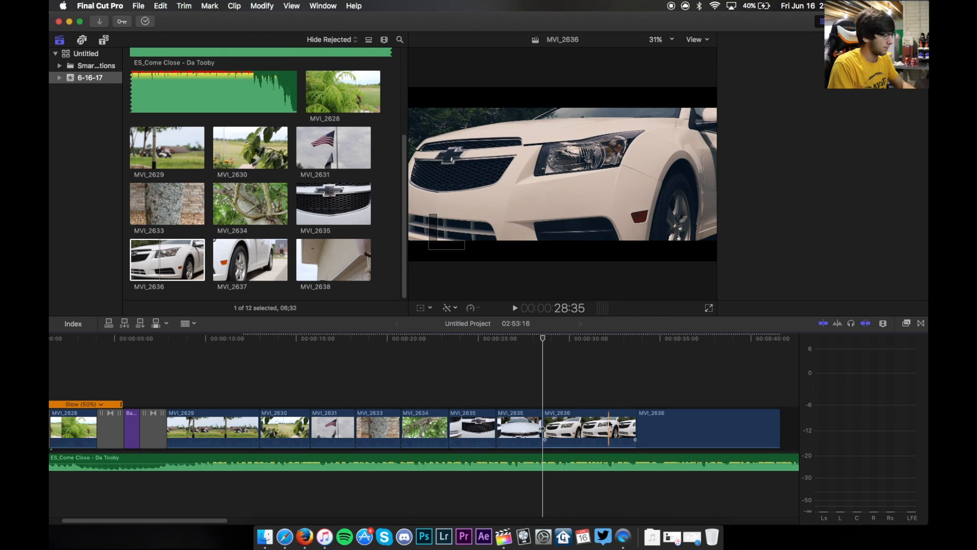
left_click(611, 424)
key("Delete")
- Review playback and trim MVI_2636's end by splitting it and deleting the later part
left_click(567, 423)
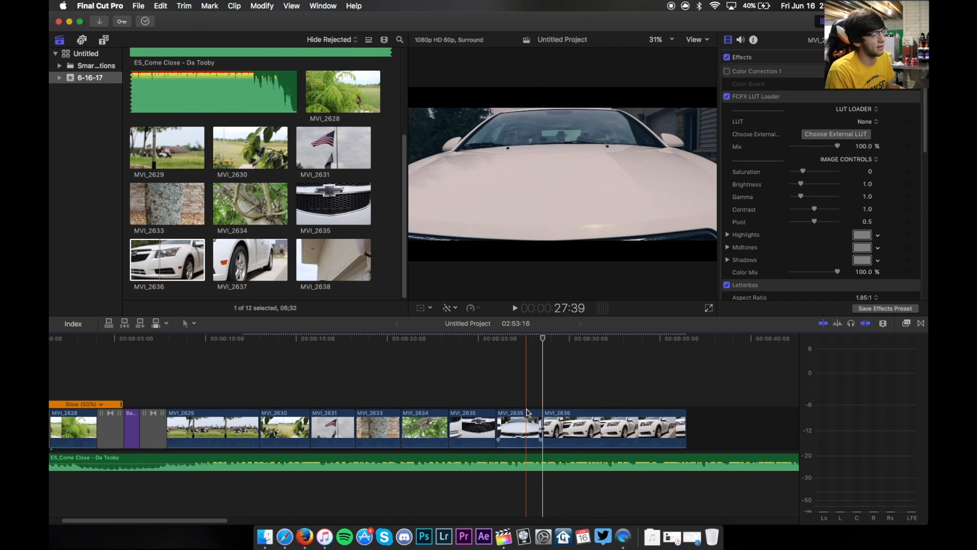
key("space")
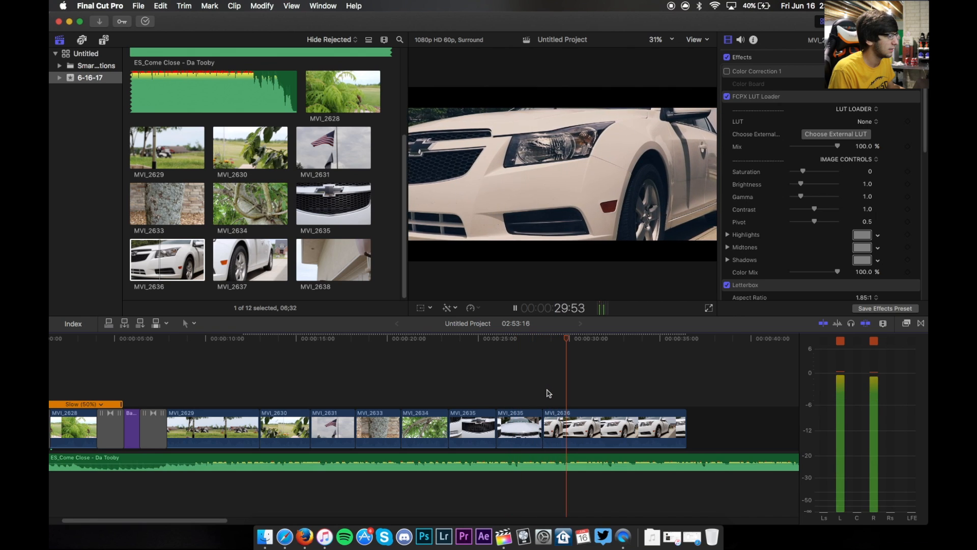
key("space")
key("b")
left_click(590, 425)
key("a")
left_click(625, 423)
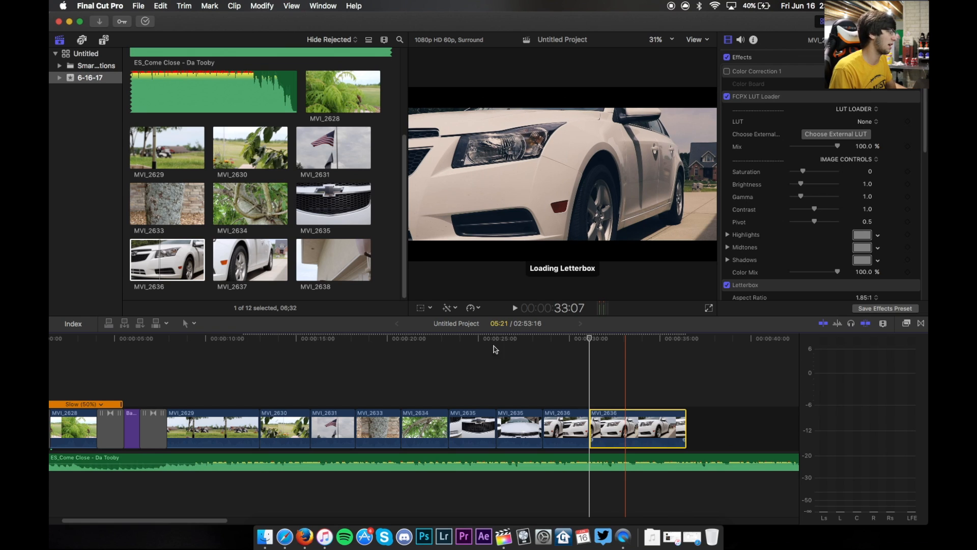
key("Delete")
- Append clip MVI_2637 to the end of the timeline, split it, and delete its opening section
left_click_drag(250, 259, 647, 431)
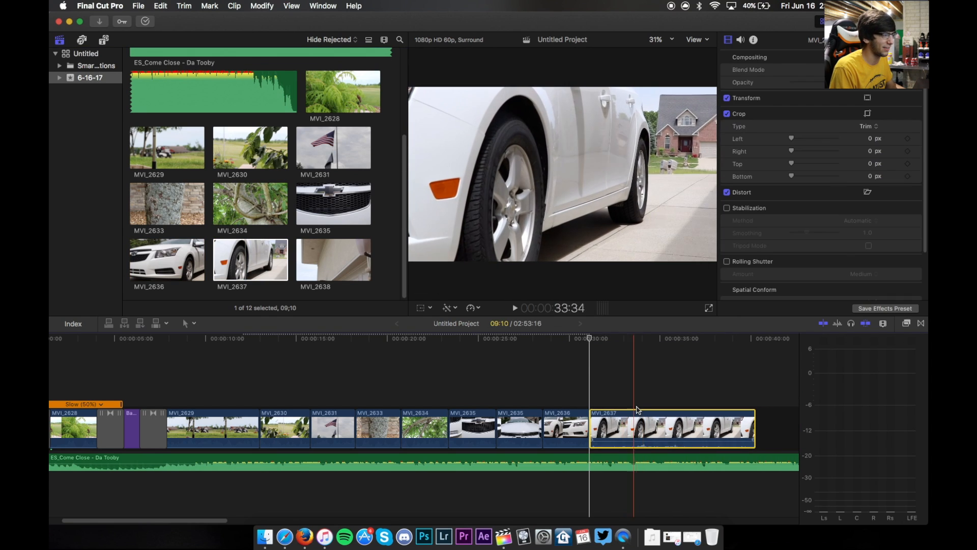
key("b")
left_click(686, 420)
key("a")
left_click(663, 422)
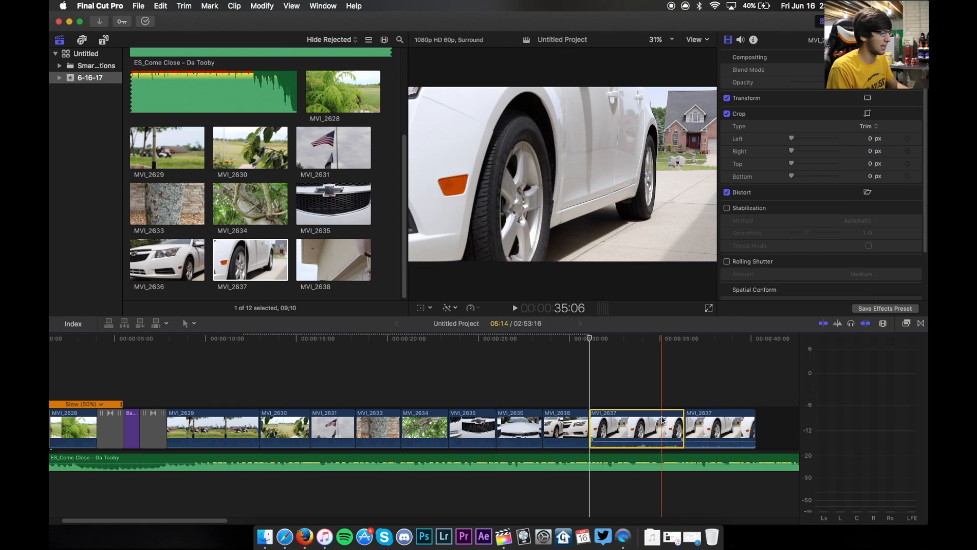
key("Delete")
- Paste the copied effects onto MVI_2637 and trim its end by splitting it and deleting the later part
left_click(617, 421)
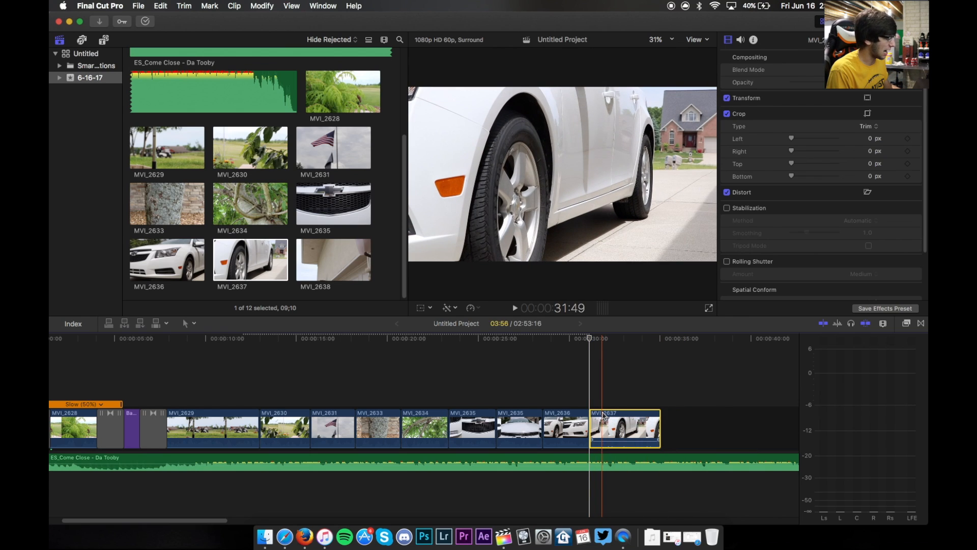
key("alt+super+v")
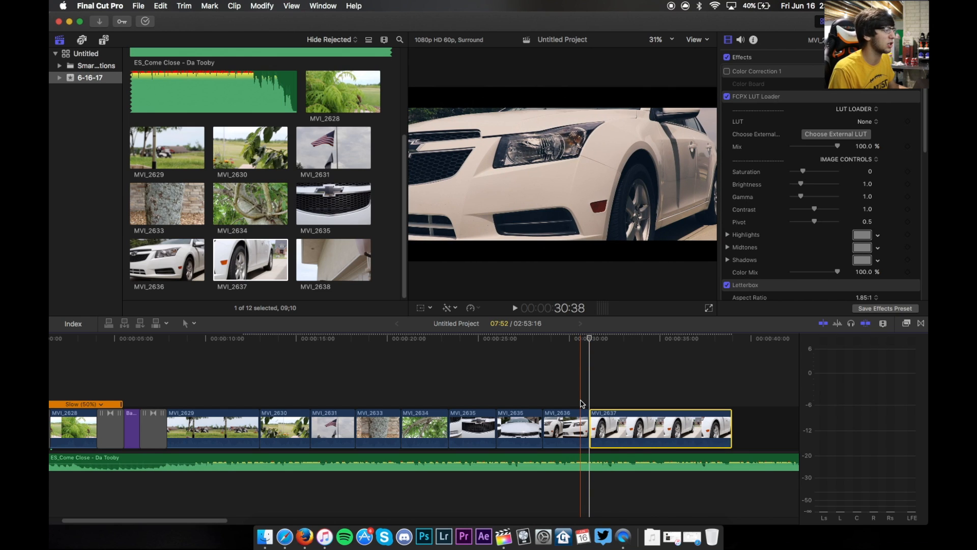
key("space")
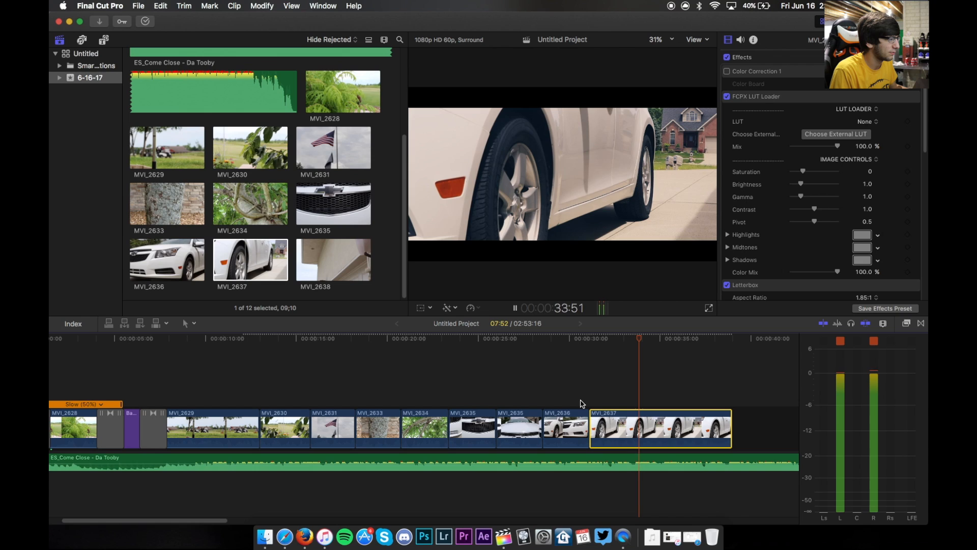
key("space")
key("b")
left_click(685, 429)
key("a")
left_click(713, 428)
key("Delete")
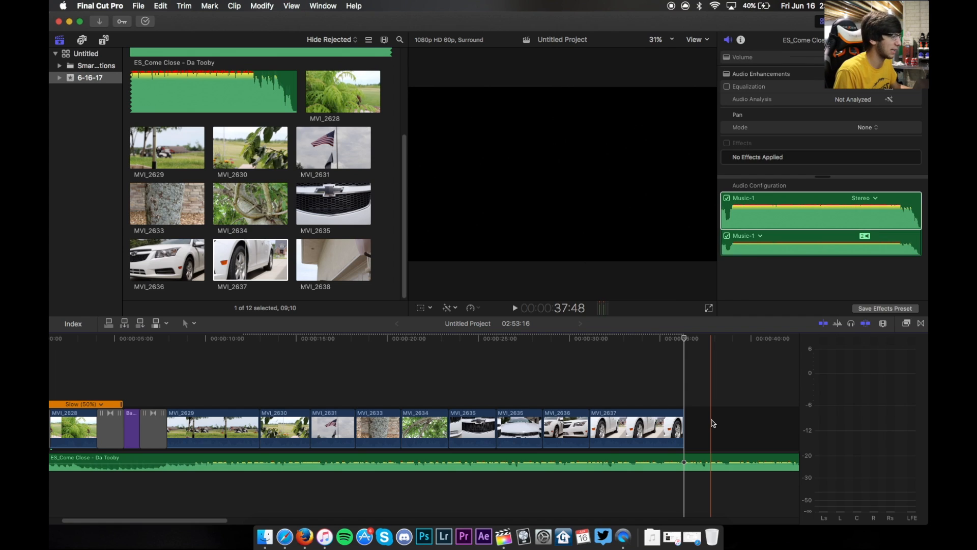
- Append clip MVI_2638 to the end of the timeline
left_click_drag(333, 260, 690, 415)
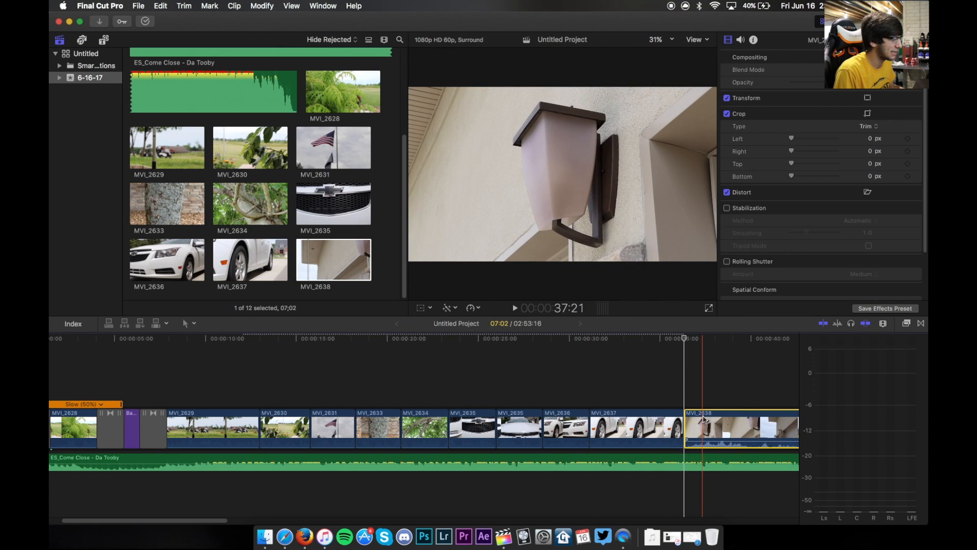
scroll(702, 414, "right", 5)
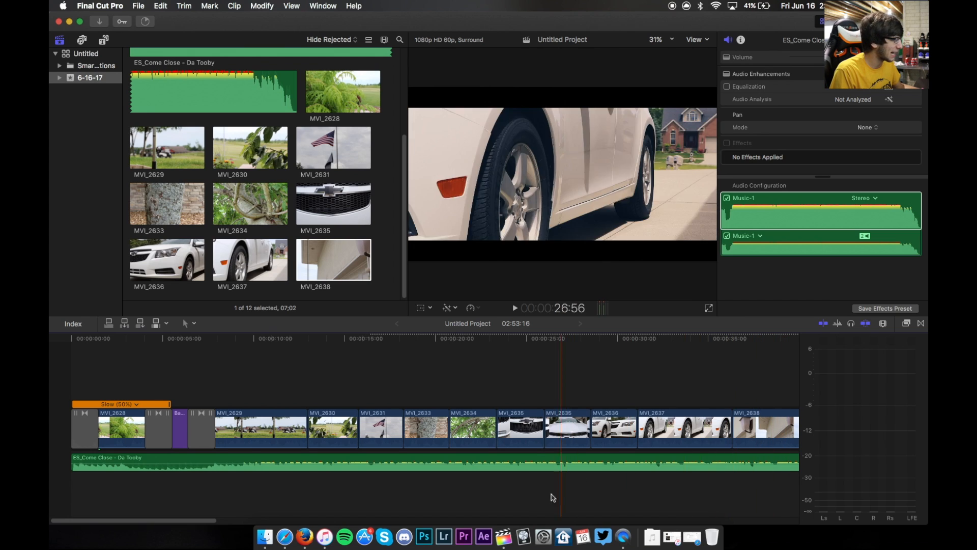
left_click_drag(206, 519, 127, 517)
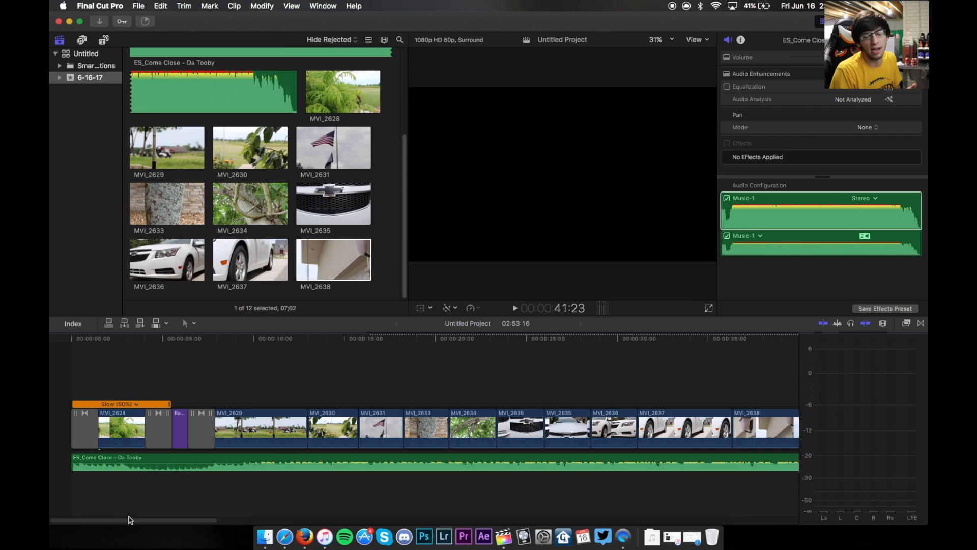